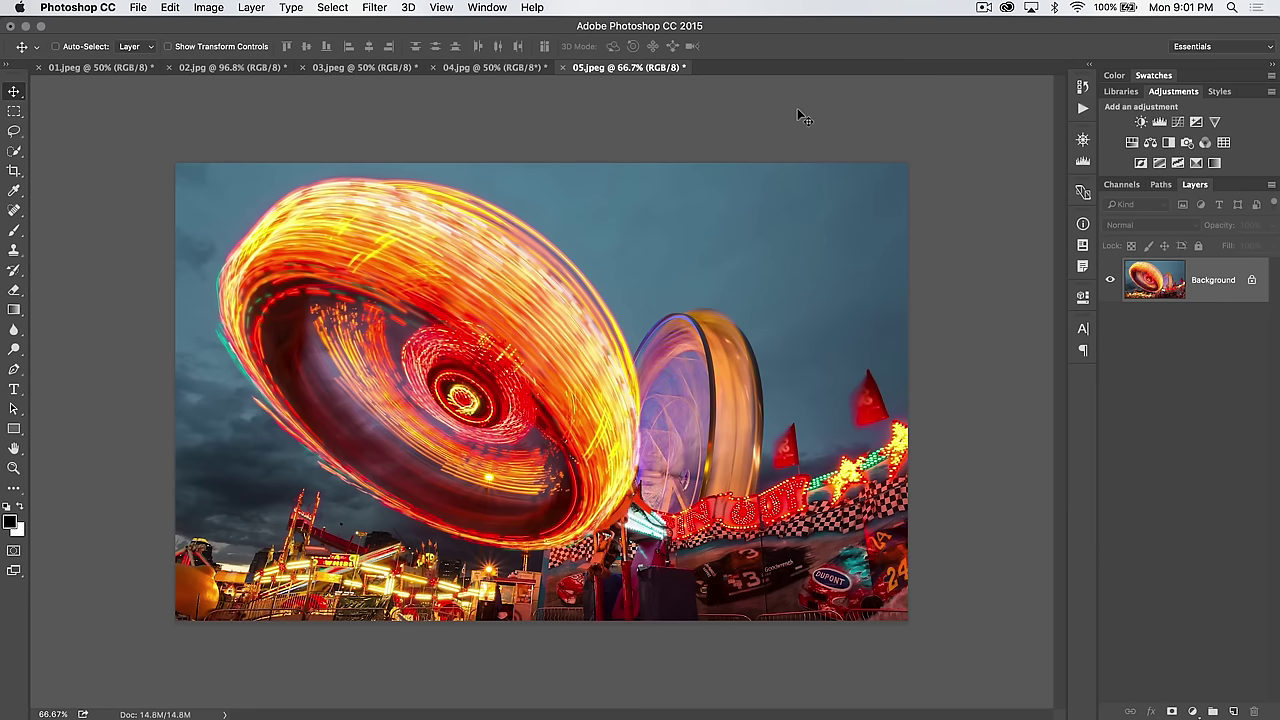
Step: Pick the Brush tool, undo a black test stroke across the wheel, and open the Brush Preset picker
{"action": "left_click", "coordinate": [14, 230]}
{"action": "left_click", "coordinate": [80, 229]}
{"action": "mouse_move", "coordinate": [338, 258]}
{"action": "left_mouse_down"}
{"action": "mouse_move", "coordinate": [619, 397]}
{"action": "mouse_move", "coordinate": [834, 372]}
{"action": "left_mouse_up"}
{"action": "key", "text": "super+z"}
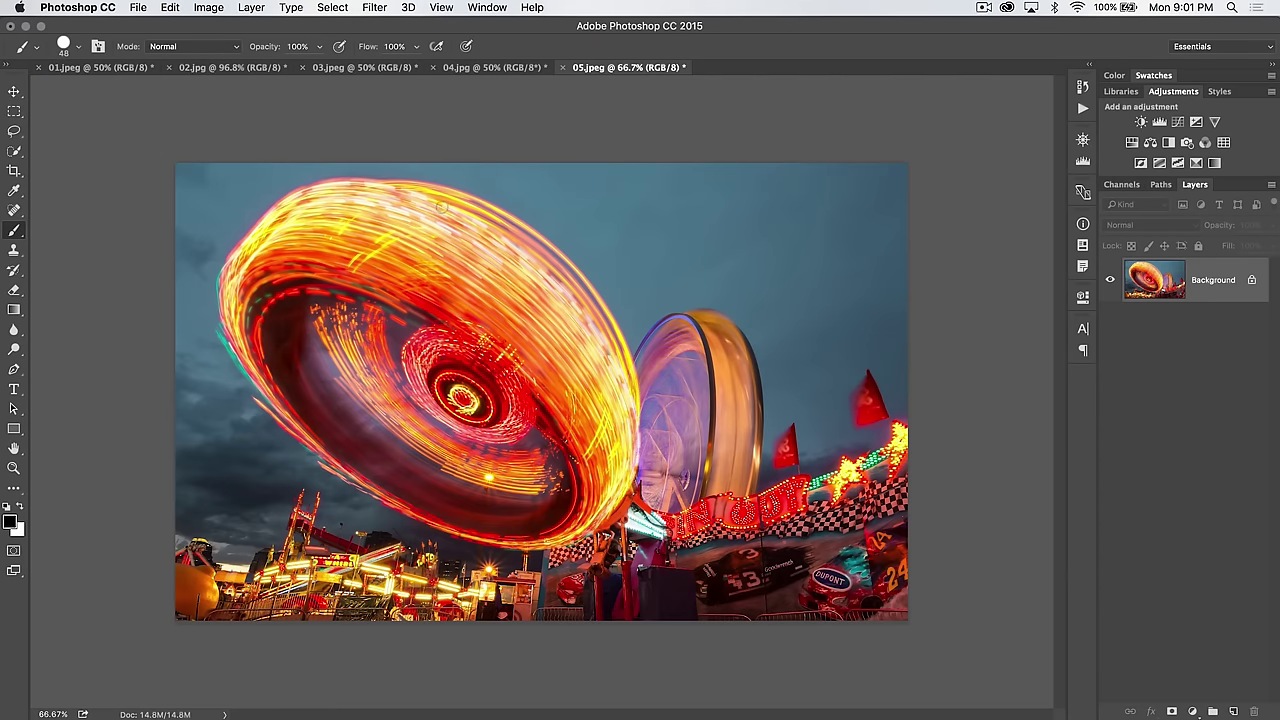
{"action": "right_click", "coordinate": [350, 190]}
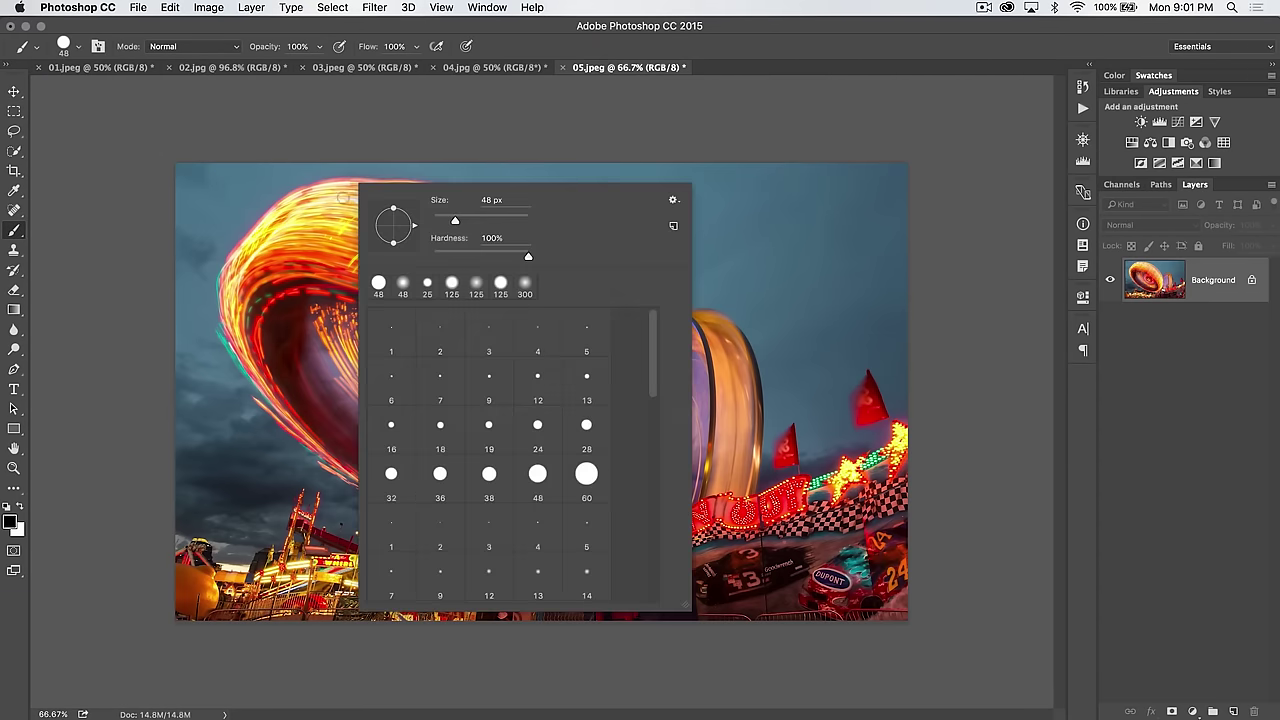
Step: Set the brush size to 78 px and replace the presets with the Round Brushes with Size set
{"action": "left_click", "coordinate": [464, 221]}
{"action": "key", "text": "Tab"}
{"action": "mouse_move", "coordinate": [651, 354]}
{"action": "left_mouse_down"}
{"action": "mouse_move", "coordinate": [656, 530]}
{"action": "mouse_move", "coordinate": [634, 323]}
{"action": "left_mouse_up"}
{"action": "left_click", "coordinate": [673, 202]}
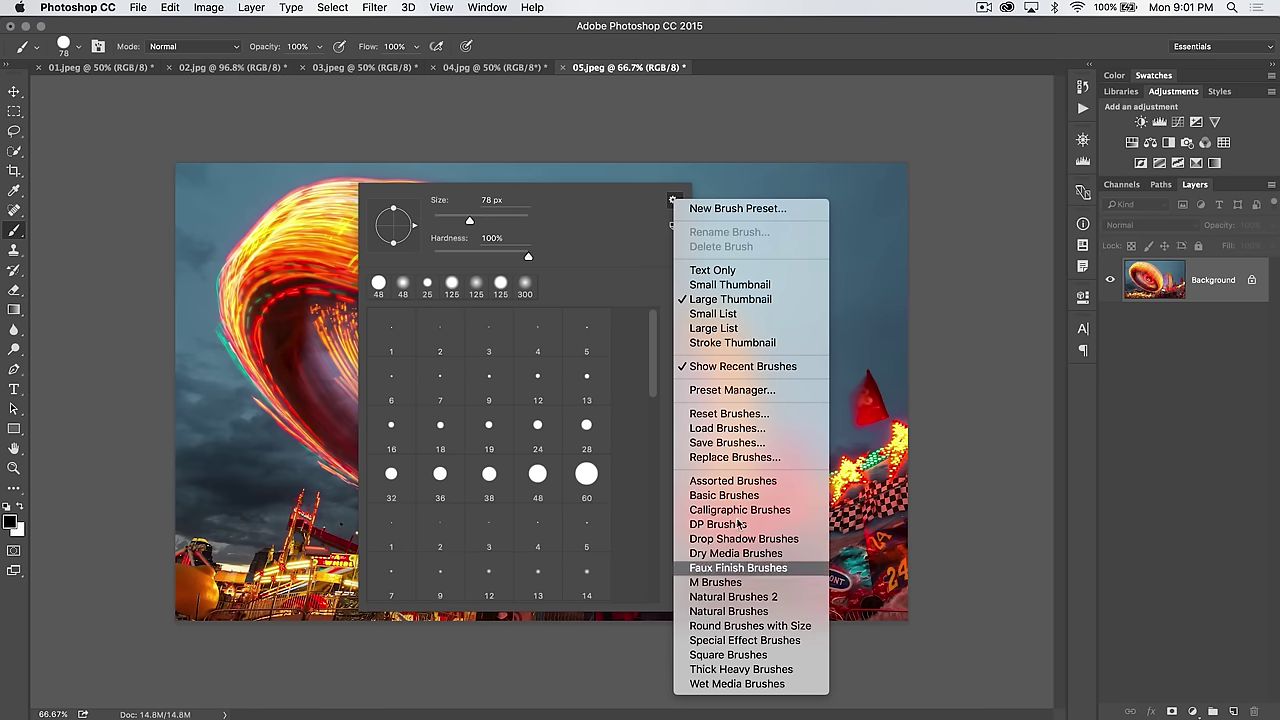
{"action": "left_click", "coordinate": [716, 626]}
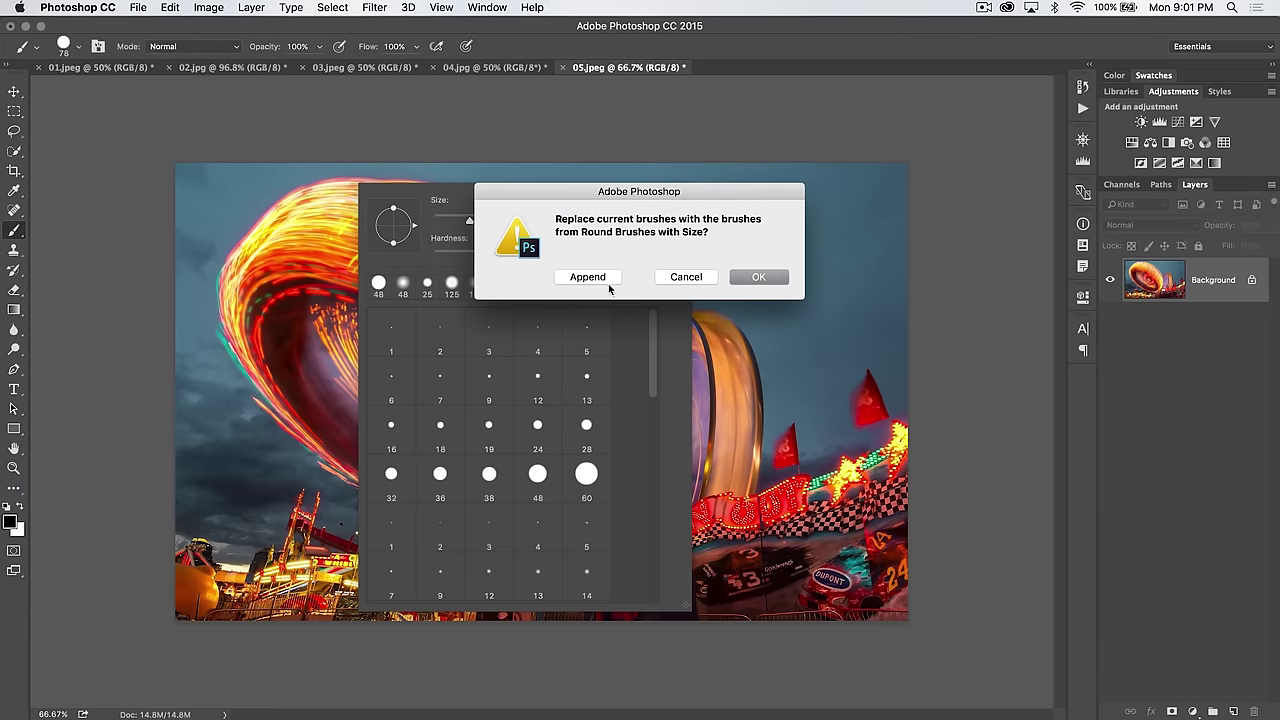
{"action": "left_click", "coordinate": [758, 277]}
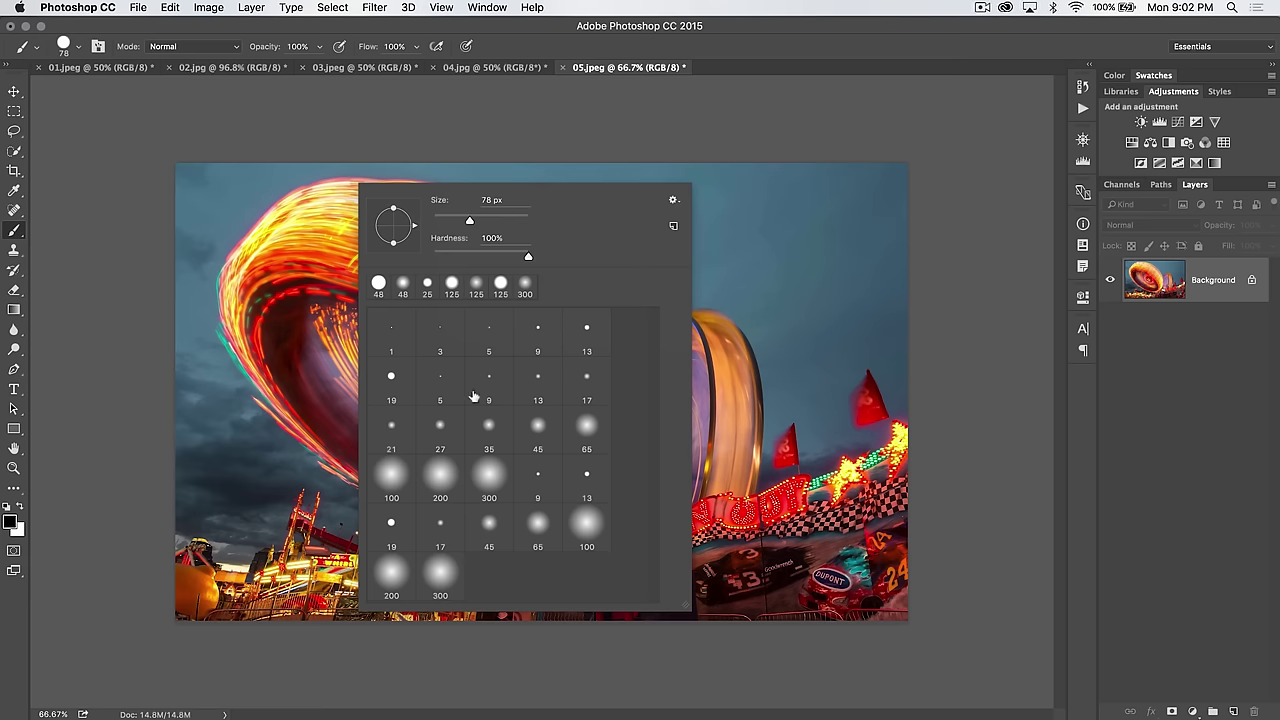
Step: Restore the Basic Brushes preset set in place of the round brushes
{"action": "left_click", "coordinate": [674, 203]}
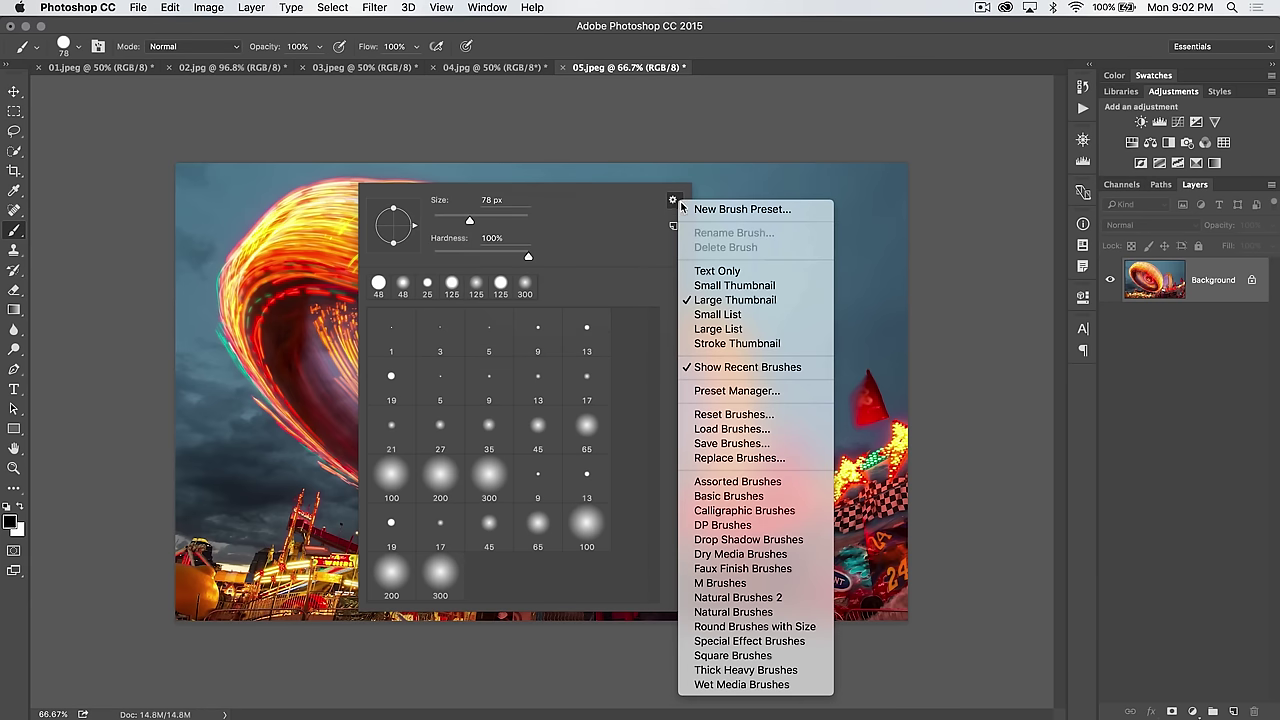
{"action": "left_click", "coordinate": [715, 500]}
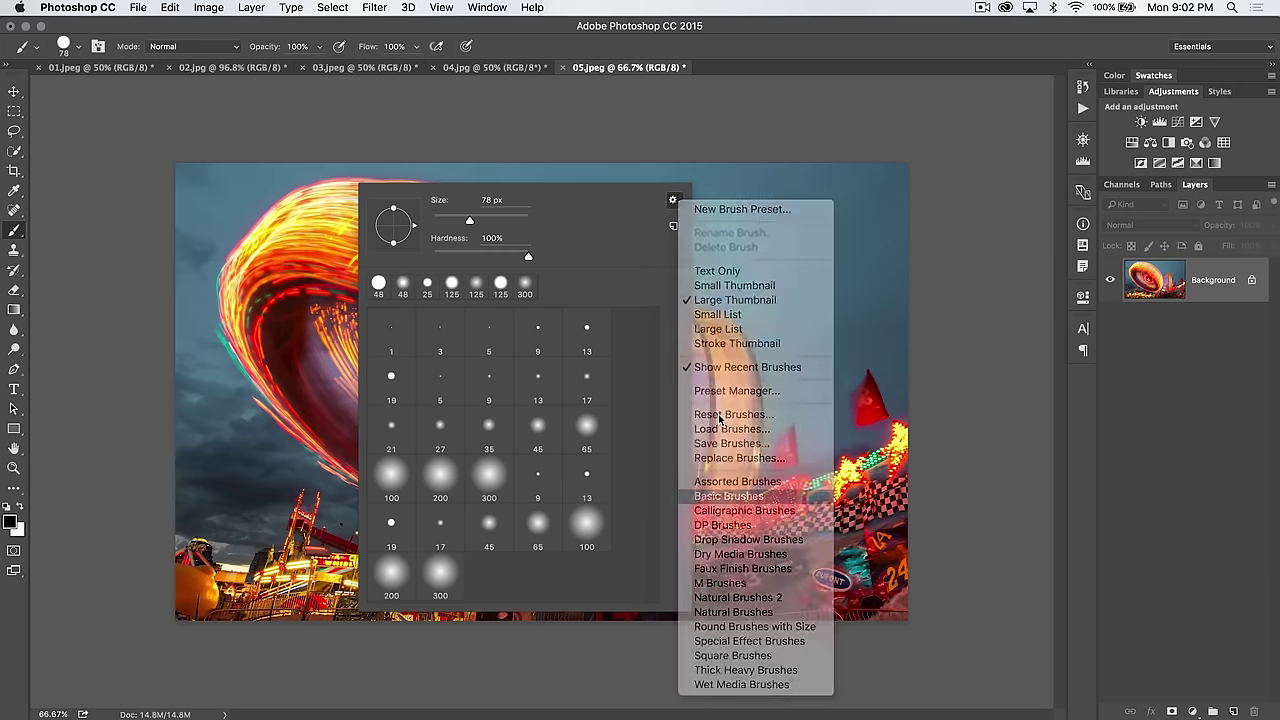
{"action": "key", "text": "Return"}
{"action": "mouse_move", "coordinate": [657, 366]}
{"action": "left_mouse_down"}
{"action": "mouse_move", "coordinate": [666, 506]}
{"action": "mouse_move", "coordinate": [666, 303]}
{"action": "left_mouse_up"}
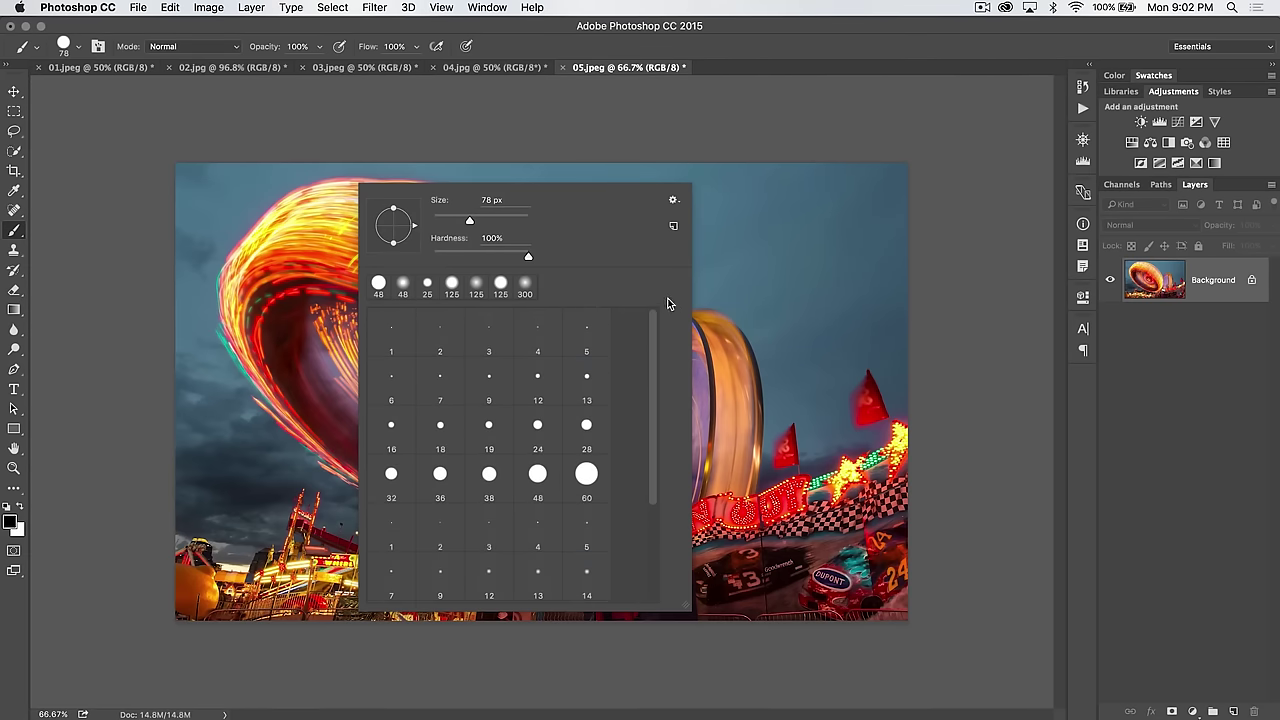
{"action": "left_click", "coordinate": [673, 200]}
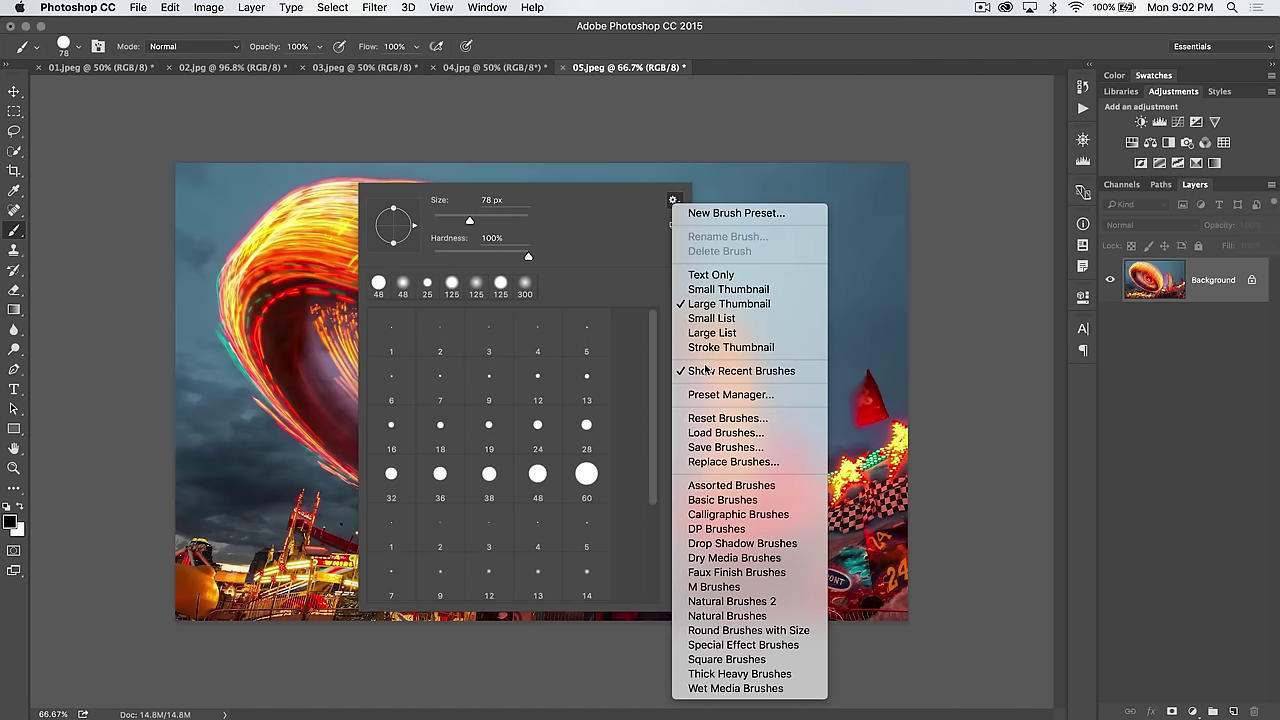
Step: Load 52 Grunge Brushes.abr into the preset list, then close the picker
{"action": "left_click", "coordinate": [716, 433]}
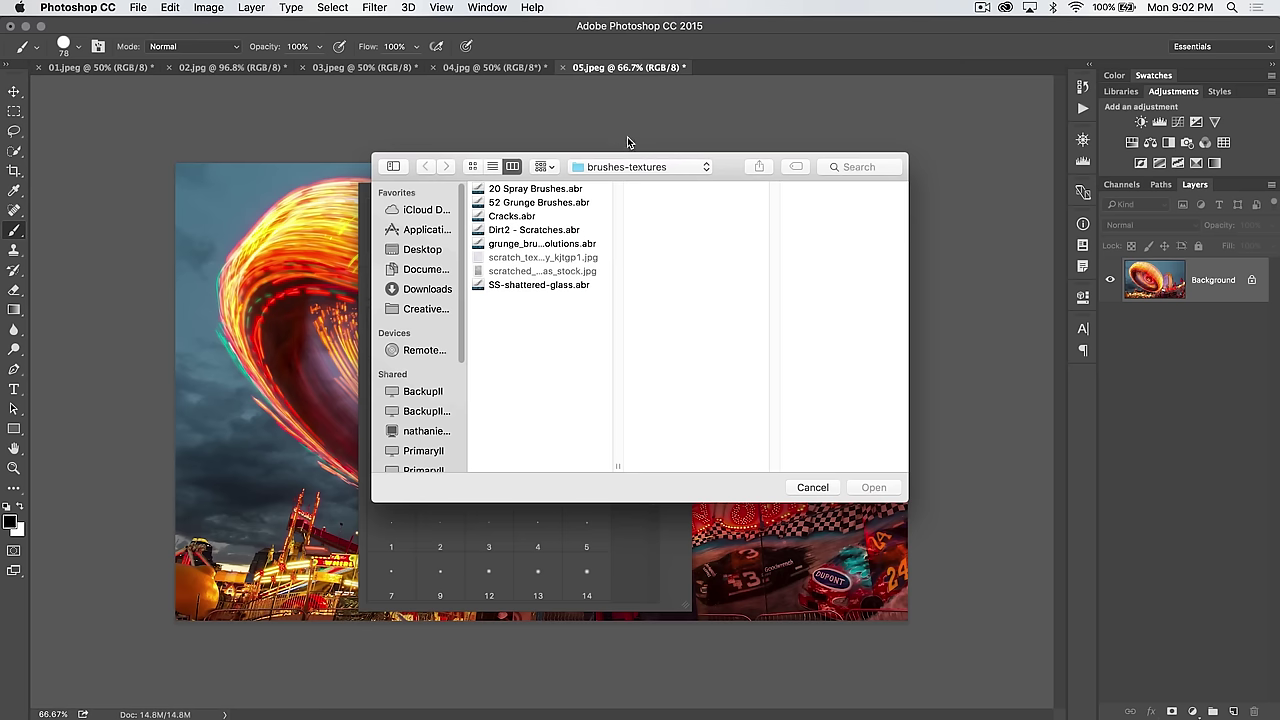
{"action": "double_click", "coordinate": [527, 204]}
{"action": "left_click_drag", "start_coordinate": [654, 370], "coordinate": [608, 548]}
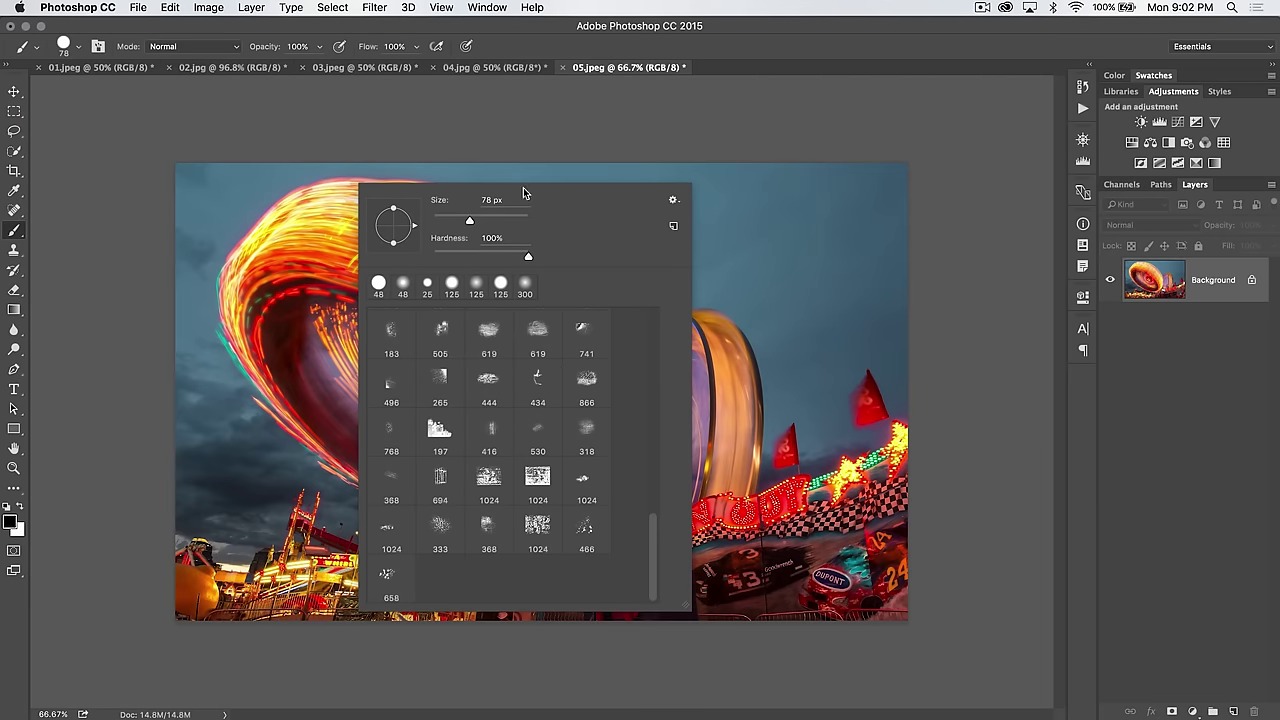
{"action": "left_click", "coordinate": [533, 127]}
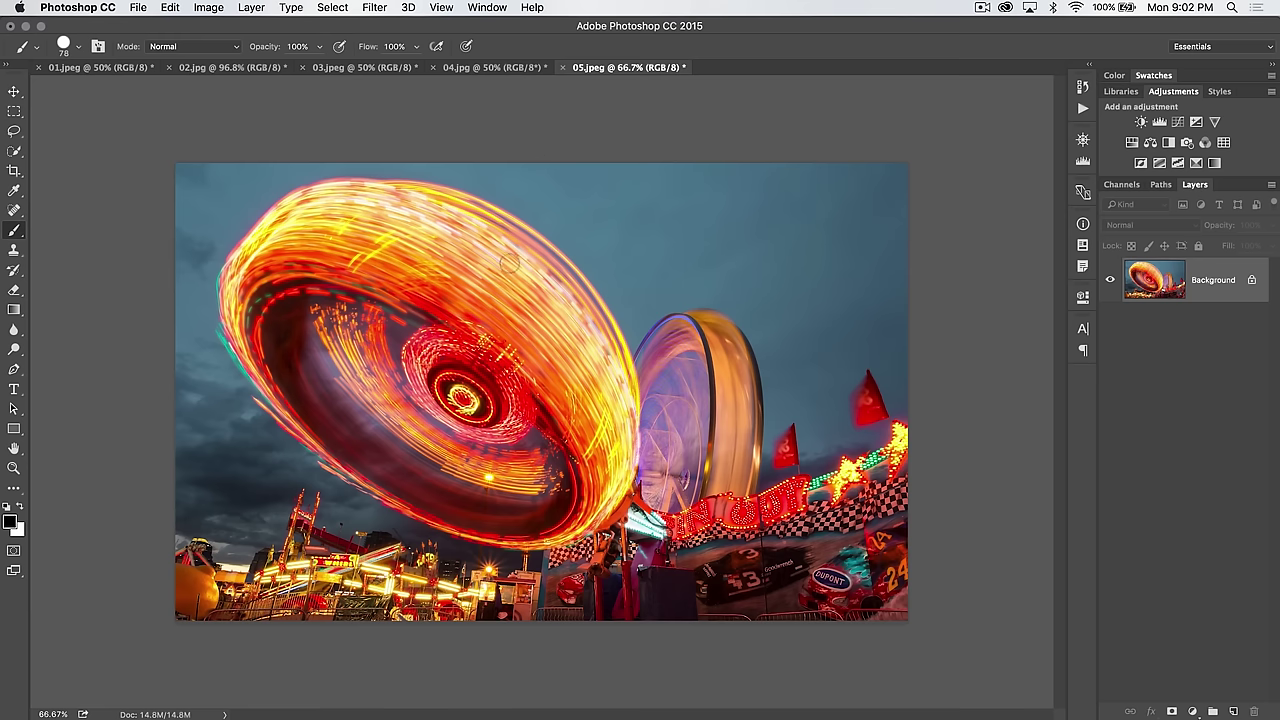
Step: Resize the brush with the bracket keys to 500 px, then undo a freehand test stroke
{"action": "key", "text": "bracketright"}
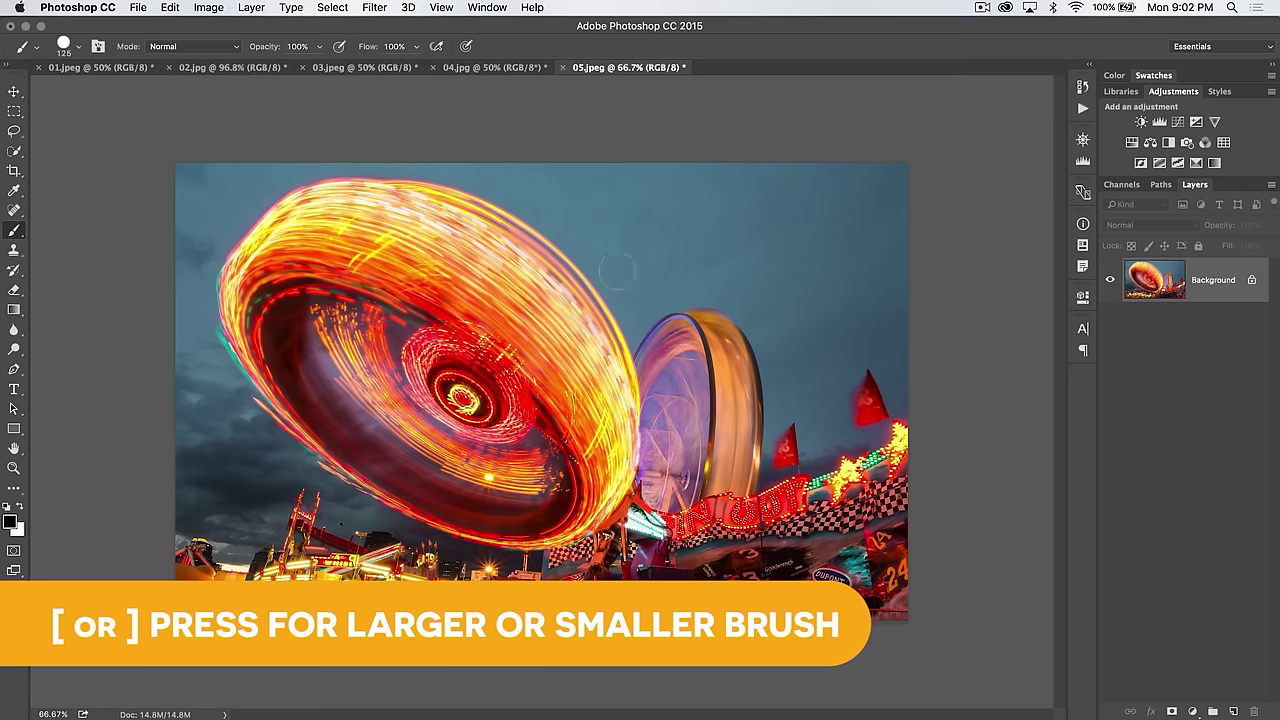
{"action": "key", "text": "bracketright"}
{"action": "key", "text": "bracketright"}
{"action": "key", "text": "bracketright"}
{"action": "key", "text": "bracketright"}
{"action": "key", "text": "bracketright"}
{"action": "key", "text": "bracketright"}
{"action": "key", "text": "bracketright"}
{"action": "key", "text": "bracketright"}
{"action": "key", "text": "bracketright"}
{"action": "key", "text": "bracketright"}
{"action": "key", "text": "bracketleft"}
{"action": "key", "text": "bracketleft"}
{"action": "key", "text": "bracketleft"}
{"action": "key", "text": "bracketleft"}
{"action": "key", "text": "bracketleft"}
{"action": "key", "text": "bracketleft"}
{"action": "key", "text": "bracketleft"}
{"action": "key", "text": "bracketleft"}
{"action": "key", "text": "bracketleft"}
{"action": "key", "text": "bracketleft"}
{"action": "key", "text": "bracketleft"}
{"action": "key", "text": "bracketleft"}
{"action": "key", "text": "bracketleft"}
{"action": "key", "text": "bracketleft"}
{"action": "key", "text": "bracketleft"}
{"action": "key", "text": "bracketleft"}
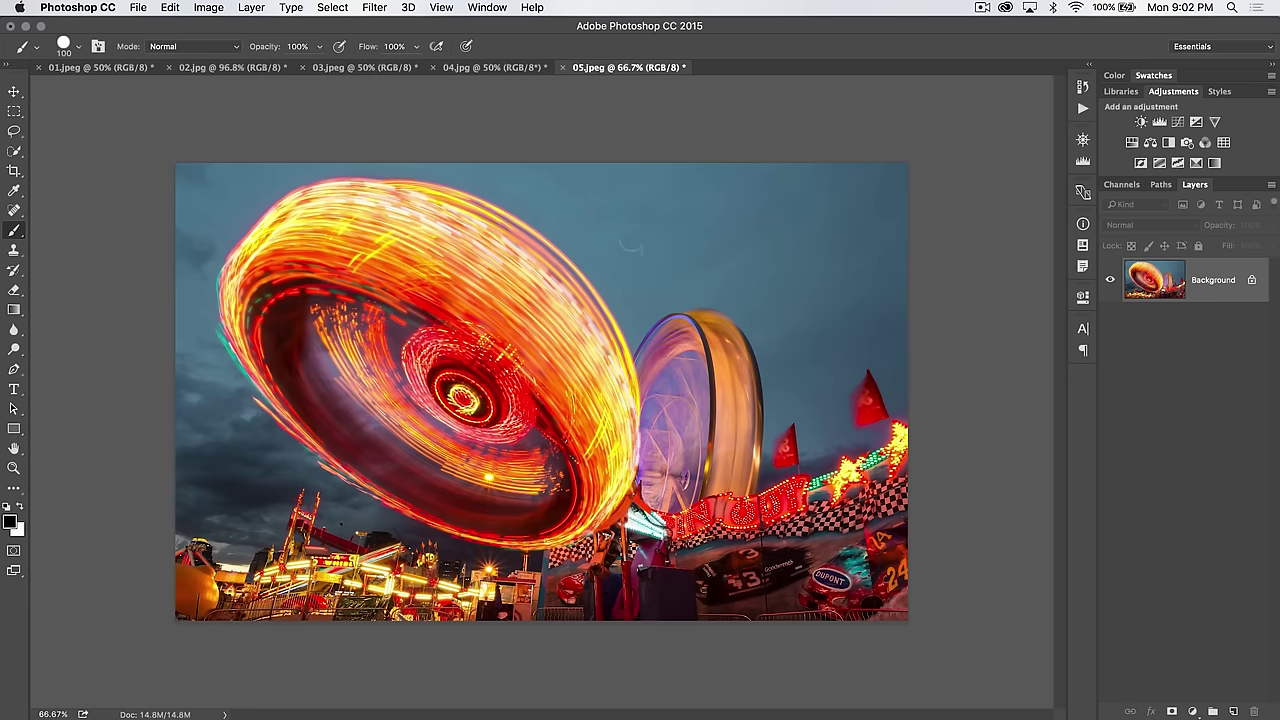
{"action": "mouse_move", "coordinate": [352, 262]}
{"action": "left_mouse_down"}
{"action": "mouse_move", "coordinate": [529, 391]}
{"action": "mouse_move", "coordinate": [762, 420]}
{"action": "left_mouse_up"}
{"action": "key", "text": "super+z"}
{"action": "right_click", "coordinate": [405, 287]}
{"action": "left_click", "coordinate": [444, 145]}
Step: Lower opacity to 99% and undo the curly dark test strokes painted across the image
{"action": "mouse_move", "coordinate": [268, 48]}
{"action": "left_mouse_down"}
{"action": "mouse_move", "coordinate": [248, 45]}
{"action": "mouse_move", "coordinate": [264, 46]}
{"action": "left_mouse_up"}
{"action": "mouse_move", "coordinate": [258, 282]}
{"action": "left_mouse_down"}
{"action": "mouse_move", "coordinate": [268, 328]}
{"action": "mouse_move", "coordinate": [598, 207]}
{"action": "mouse_move", "coordinate": [785, 465]}
{"action": "mouse_move", "coordinate": [812, 447]}
{"action": "left_mouse_up"}
{"action": "mouse_move", "coordinate": [643, 300]}
{"action": "left_mouse_down"}
{"action": "mouse_move", "coordinate": [740, 450]}
{"action": "mouse_move", "coordinate": [835, 305]}
{"action": "left_mouse_up"}
{"action": "key", "text": "super+alt+z"}
{"action": "key", "text": "super+alt+z"}
Step: Drop opacity to 1%, set flow to 17%, and paint a soft black stroke over the sky
{"action": "mouse_move", "coordinate": [264, 50]}
{"action": "left_mouse_down"}
{"action": "mouse_move", "coordinate": [410, 78]}
{"action": "mouse_move", "coordinate": [377, 52]}
{"action": "mouse_move", "coordinate": [277, 50]}
{"action": "mouse_move", "coordinate": [368, 52]}
{"action": "left_mouse_up"}
{"action": "key", "text": "shift+5"}
{"action": "left_click_drag", "start_coordinate": [368, 46], "coordinate": [342, 46]}
{"action": "mouse_move", "coordinate": [571, 276]}
{"action": "left_mouse_down"}
{"action": "mouse_move", "coordinate": [647, 275]}
{"action": "mouse_move", "coordinate": [709, 296]}
{"action": "mouse_move", "coordinate": [642, 270]}
{"action": "mouse_move", "coordinate": [669, 282]}
{"action": "mouse_move", "coordinate": [672, 318]}
{"action": "mouse_move", "coordinate": [674, 262]}
{"action": "mouse_move", "coordinate": [613, 272]}
{"action": "mouse_move", "coordinate": [687, 312]}
{"action": "left_mouse_up"}
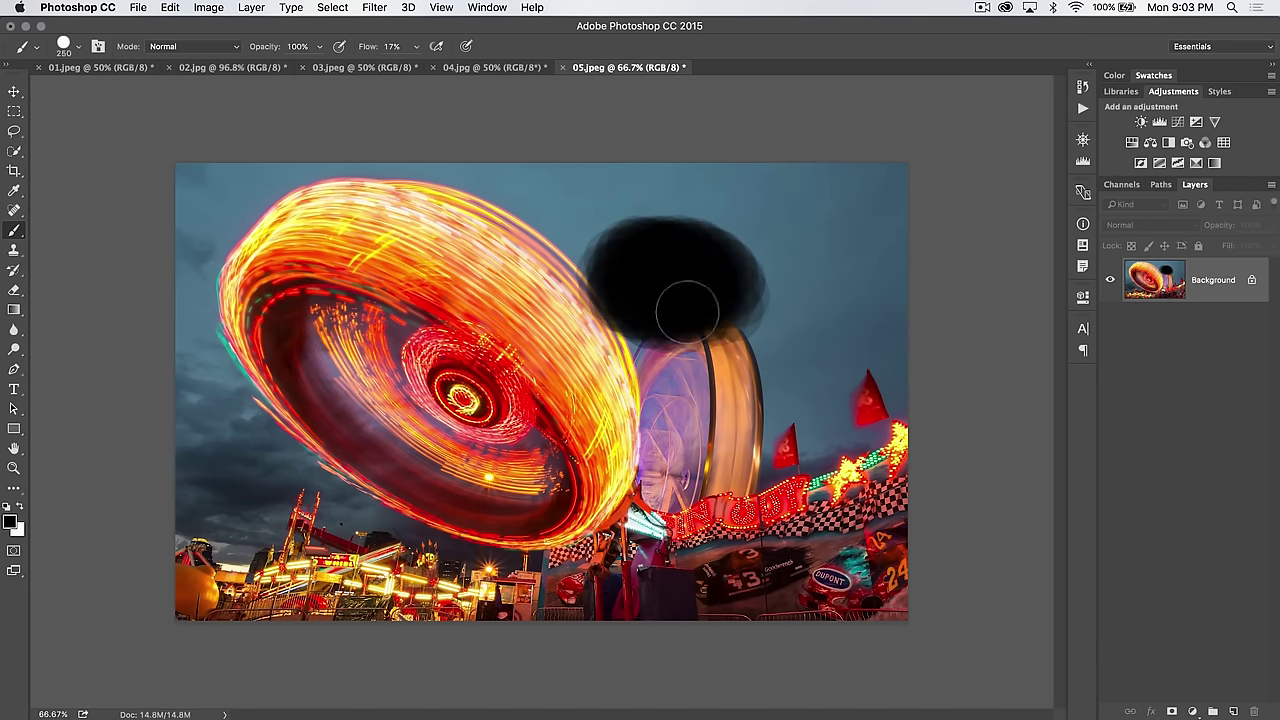
Step: Undo the soft sky strokes and a test blob, then set brush flow to 96%
{"action": "key", "text": "super+z"}
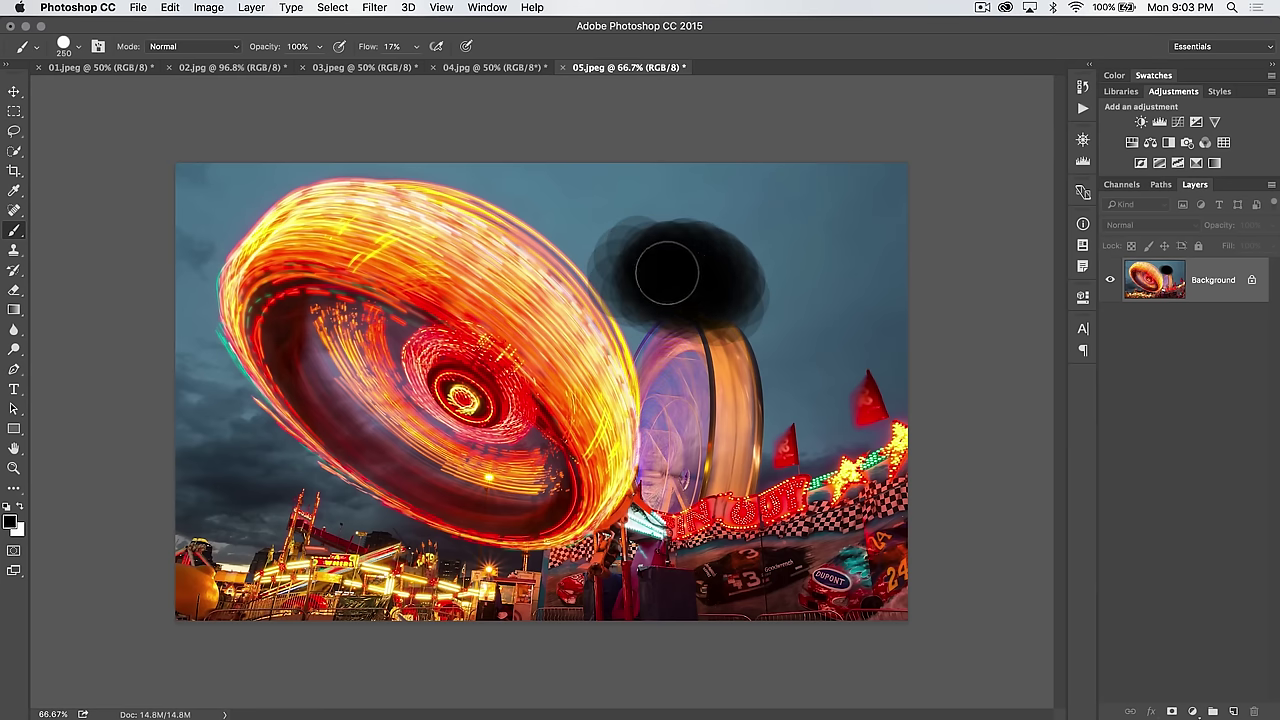
{"action": "key", "text": "alt+super+z"}
{"action": "key", "text": "alt+super+z"}
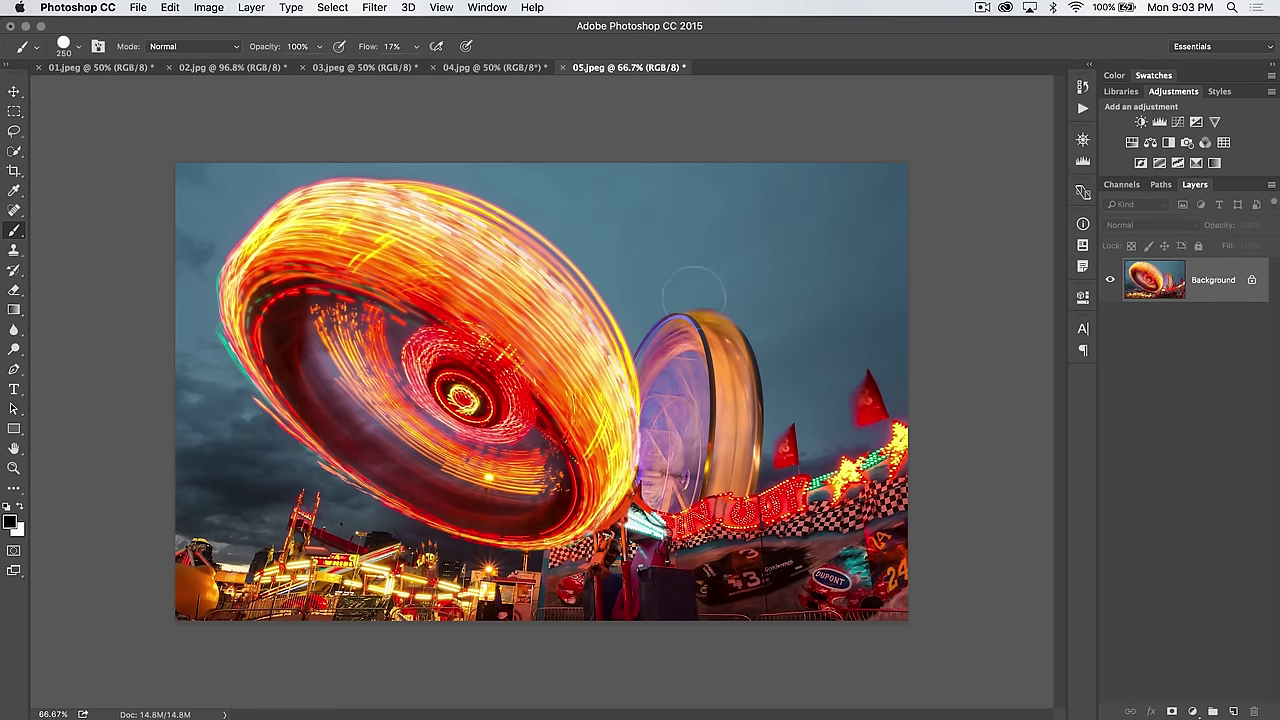
{"action": "left_click_drag", "start_coordinate": [692, 270], "coordinate": [700, 280]}
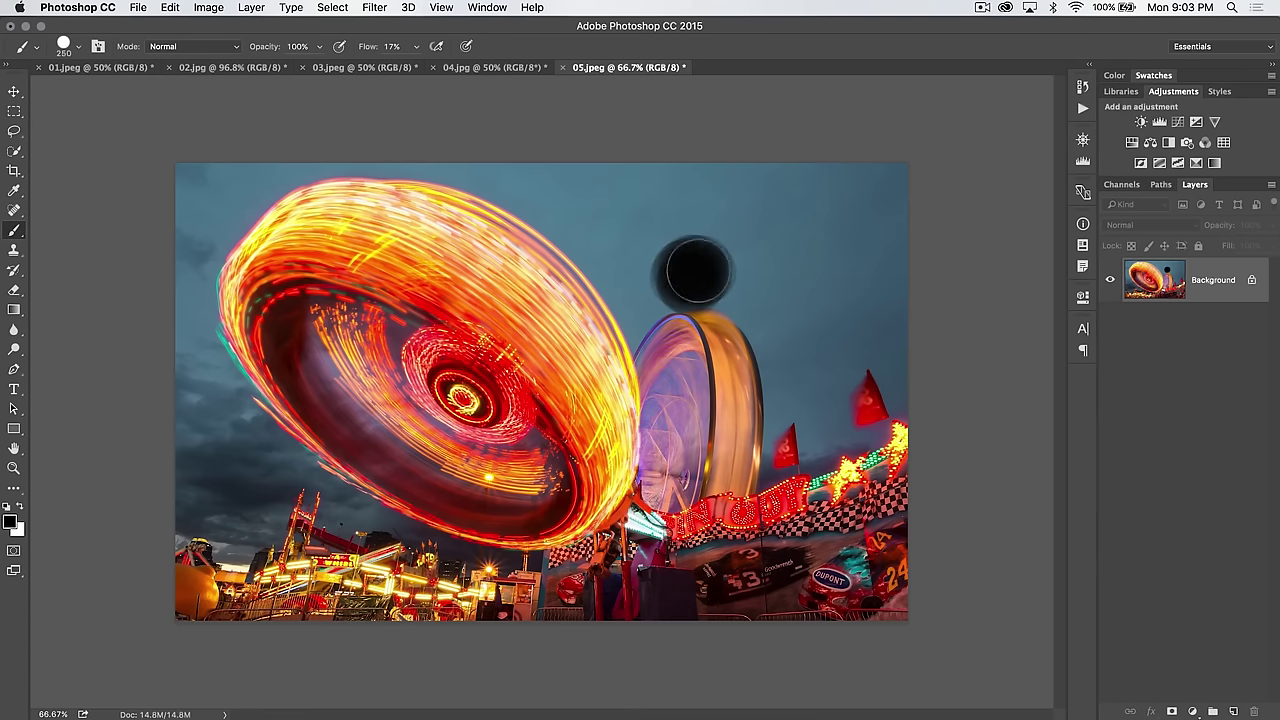
{"action": "key", "text": "super+z"}
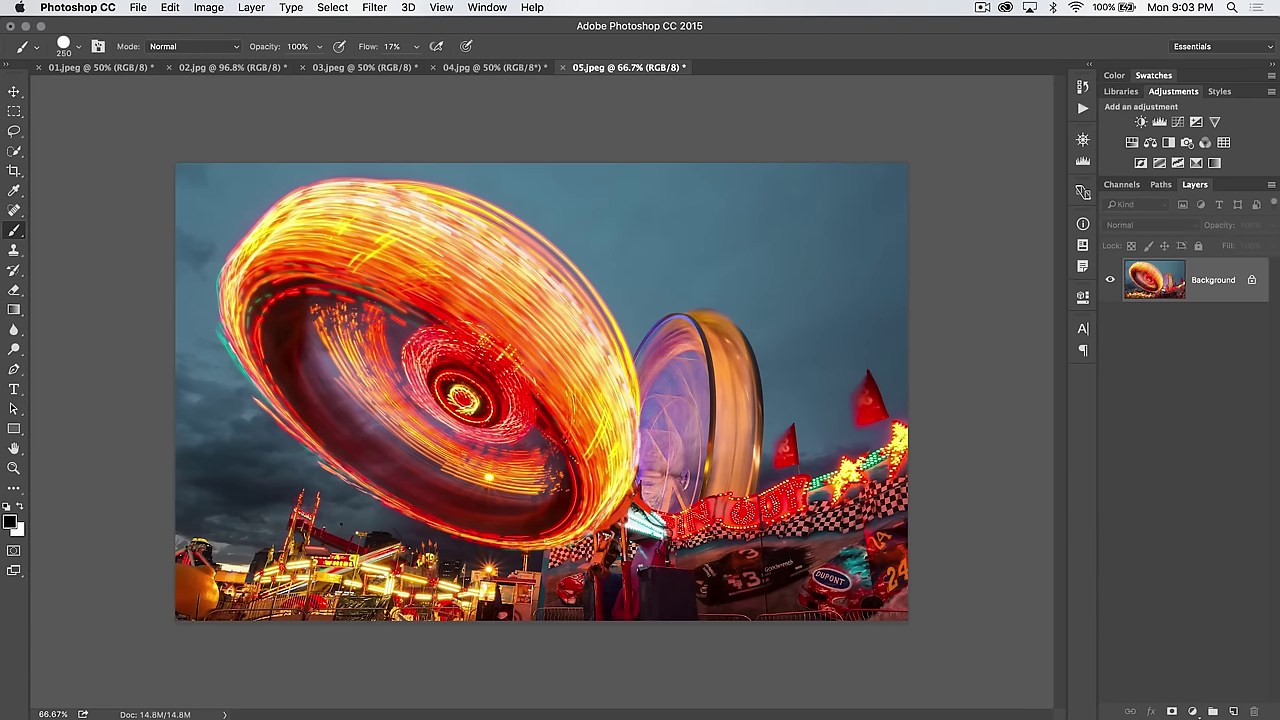
{"action": "key", "text": "shift+9"}
{"action": "key", "text": "shift+6"}
Step: Set opacity to 54%, dab test marks on the sky above the second wheel, then undo them
{"action": "key", "text": "5"}
{"action": "key", "text": "4"}
{"action": "left_click", "coordinate": [660, 265]}
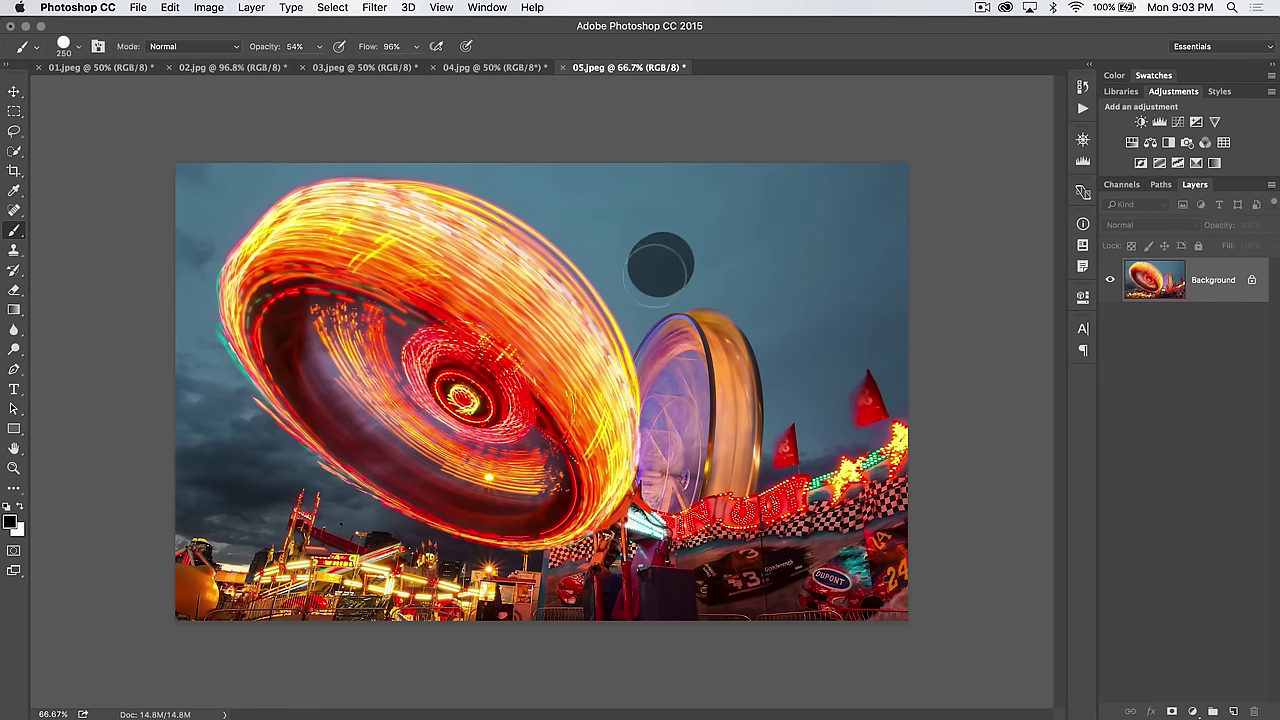
{"action": "left_click", "coordinate": [655, 268]}
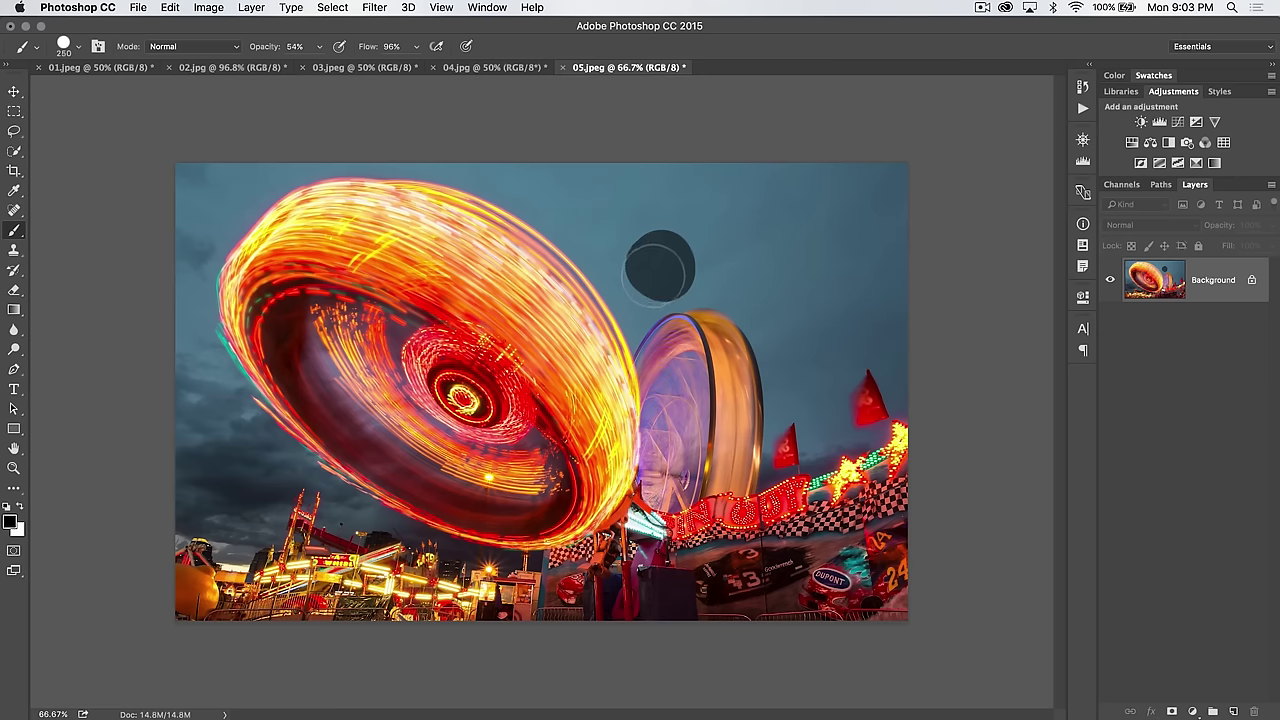
{"action": "left_click", "coordinate": [657, 268]}
{"action": "left_click", "coordinate": [697, 256]}
{"action": "left_click", "coordinate": [657, 237]}
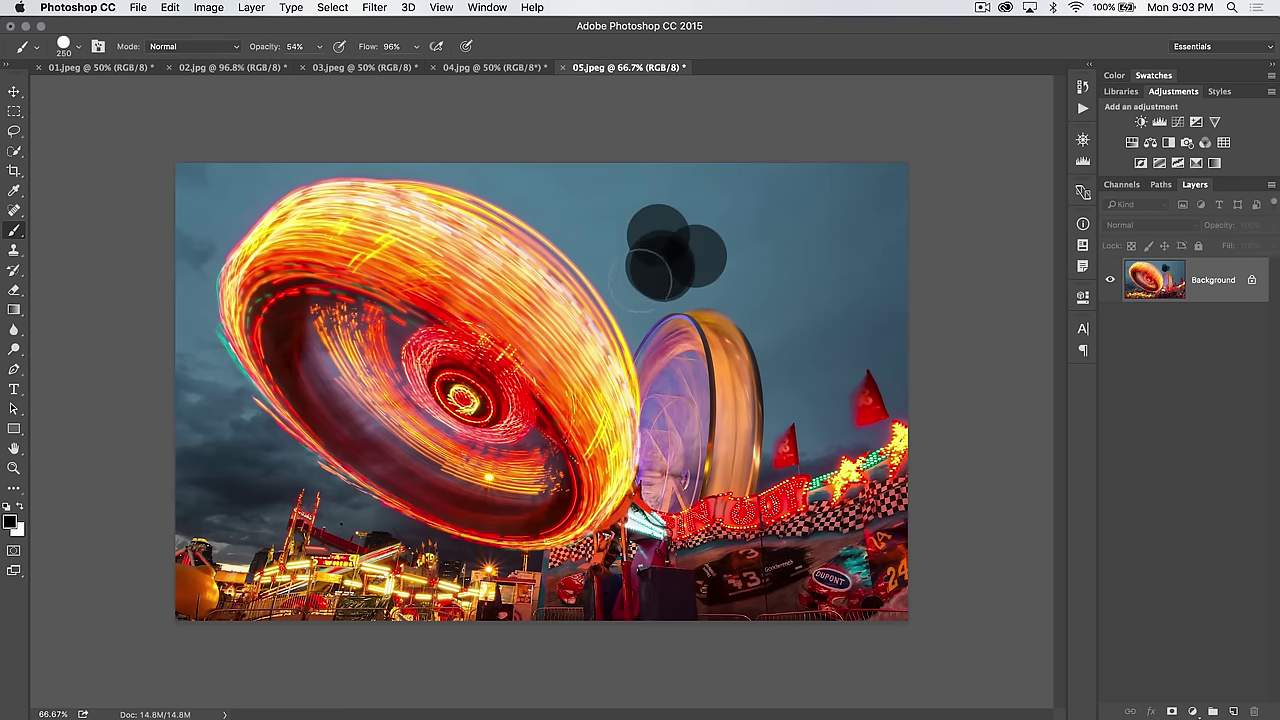
{"action": "left_click", "coordinate": [644, 270]}
{"action": "key", "text": "super+alt+z"}
{"action": "key", "text": "super+alt+z"}
{"action": "key", "text": "super+alt+z"}
{"action": "key", "text": "super+alt+z"}
{"action": "key", "text": "super+alt+z"}
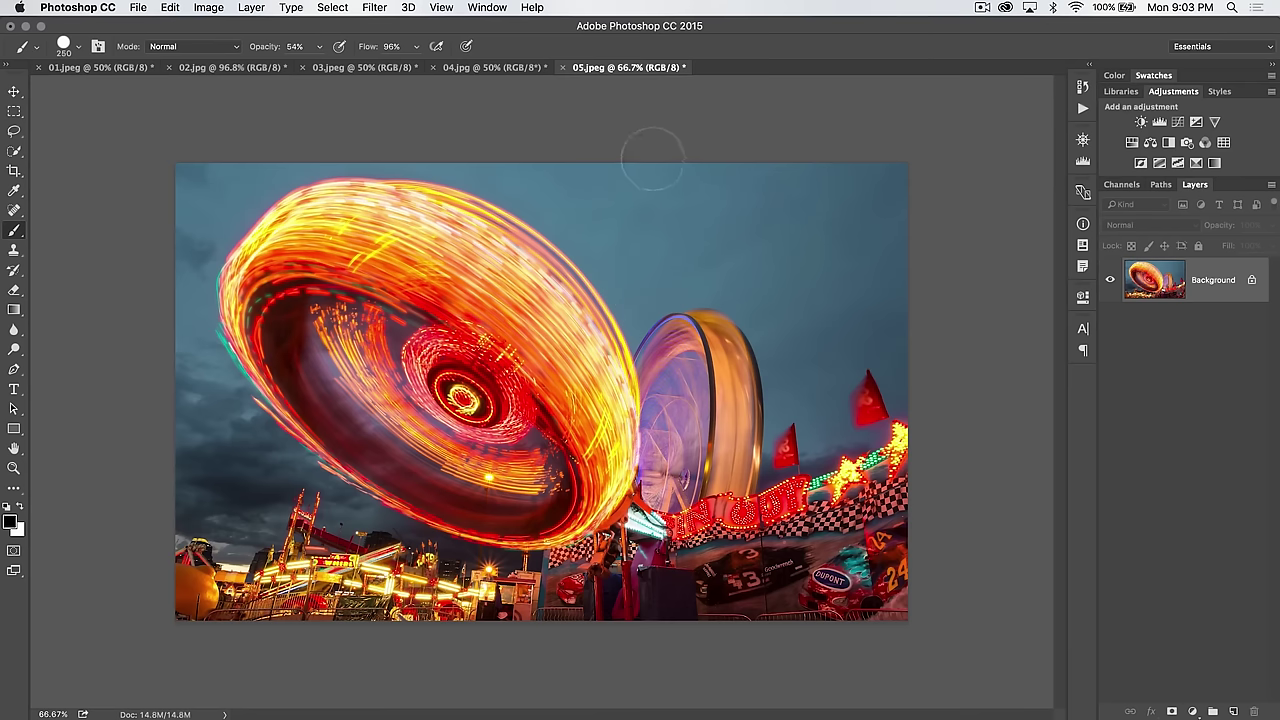
Step: Scrub the brush opacity and flow in the options bar up to 100%
{"action": "left_click_drag", "start_coordinate": [361, 46], "coordinate": [435, 53]}
{"action": "left_click_drag", "start_coordinate": [283, 48], "coordinate": [265, 47]}
{"action": "left_click_drag", "start_coordinate": [416, 46], "coordinate": [422, 78]}
{"action": "key", "text": "9"}
{"action": "key", "text": "5"}
{"action": "left_click_drag", "start_coordinate": [265, 49], "coordinate": [302, 52]}
Step: Open the Brush panel, move it aside, and rotate the tip angle to -13°
{"action": "left_click", "coordinate": [98, 47]}
{"action": "mouse_move", "coordinate": [566, 151]}
{"action": "left_mouse_down"}
{"action": "mouse_move", "coordinate": [627, 122]}
{"action": "mouse_move", "coordinate": [613, 115]}
{"action": "left_mouse_up"}
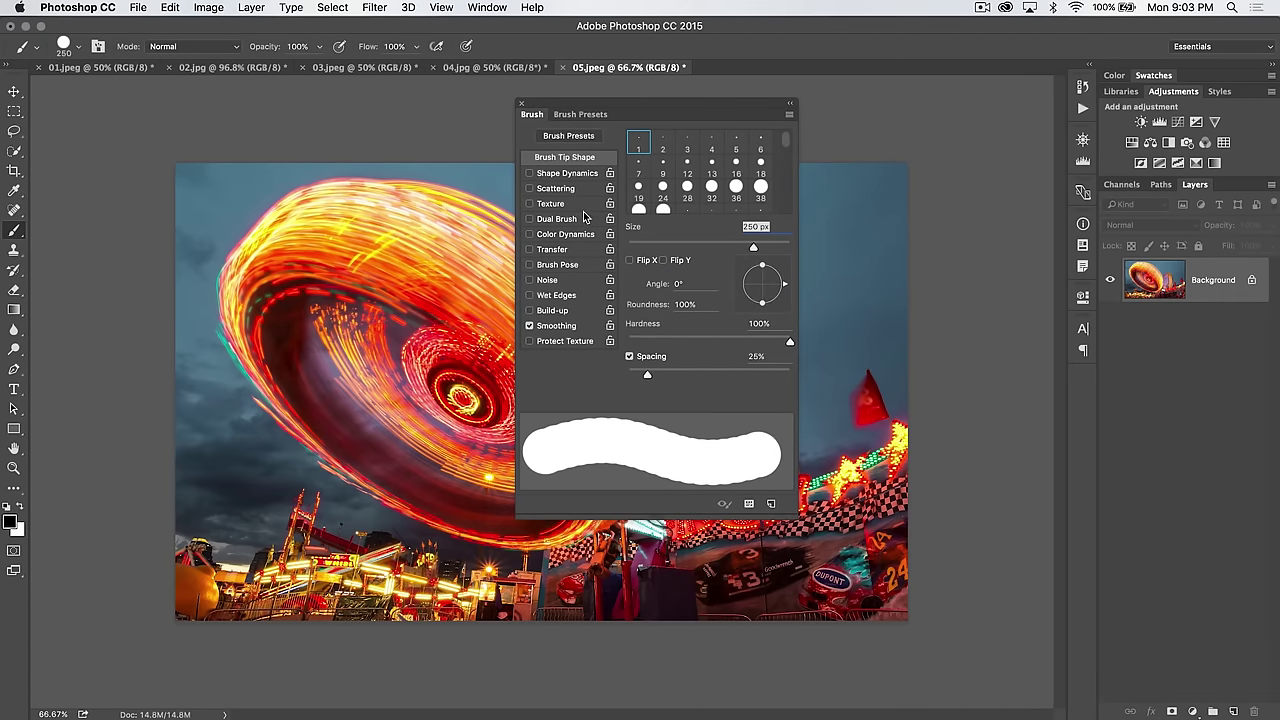
{"action": "mouse_move", "coordinate": [786, 288]}
{"action": "left_mouse_down"}
{"action": "mouse_move", "coordinate": [768, 272]}
{"action": "mouse_move", "coordinate": [751, 279]}
{"action": "left_mouse_up"}
{"action": "left_click_drag", "start_coordinate": [781, 300], "coordinate": [785, 288]}
Step: Try Scattering at 563%, undo the scattered dots, and turn Scattering off again
{"action": "left_click", "coordinate": [541, 192]}
{"action": "left_click_drag", "start_coordinate": [627, 157], "coordinate": [719, 157]}
{"action": "mouse_move", "coordinate": [390, 260]}
{"action": "left_mouse_down"}
{"action": "mouse_move", "coordinate": [290, 390]}
{"action": "mouse_move", "coordinate": [420, 450]}
{"action": "left_mouse_up"}
{"action": "key", "text": "super+z"}
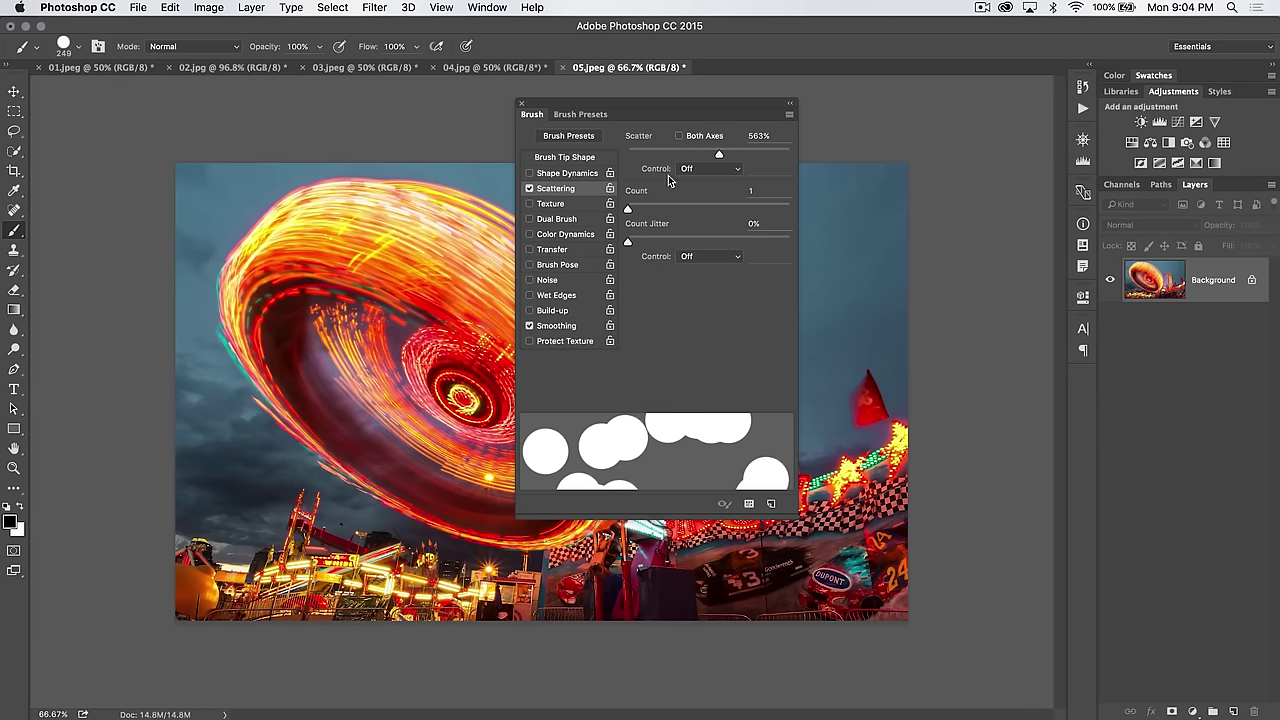
{"action": "left_click", "coordinate": [530, 189]}
Step: Enable Shape Dynamics with Size Jitter controlled by Pen Pressure, undoing a test blob
{"action": "left_click", "coordinate": [568, 175]}
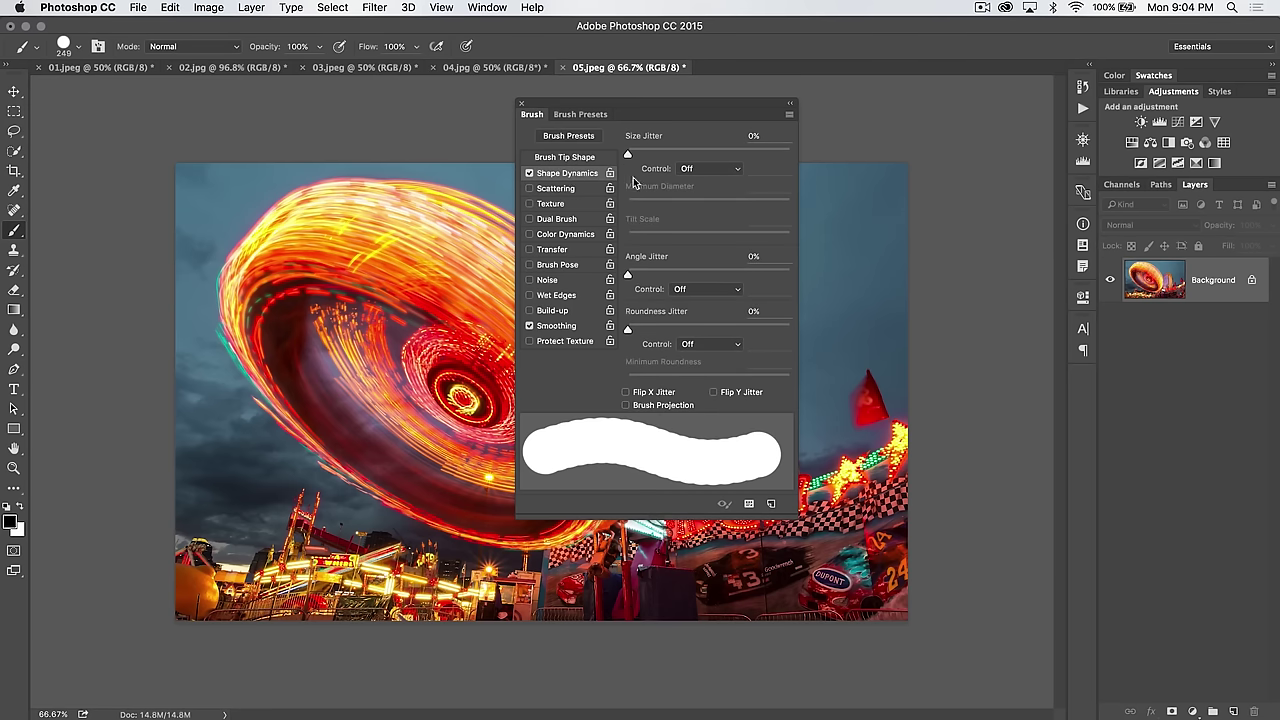
{"action": "mouse_move", "coordinate": [250, 268]}
{"action": "left_mouse_down"}
{"action": "mouse_move", "coordinate": [290, 300]}
{"action": "mouse_move", "coordinate": [430, 262]}
{"action": "mouse_move", "coordinate": [270, 355]}
{"action": "mouse_move", "coordinate": [309, 380]}
{"action": "mouse_move", "coordinate": [386, 334]}
{"action": "mouse_move", "coordinate": [376, 362]}
{"action": "left_mouse_up"}
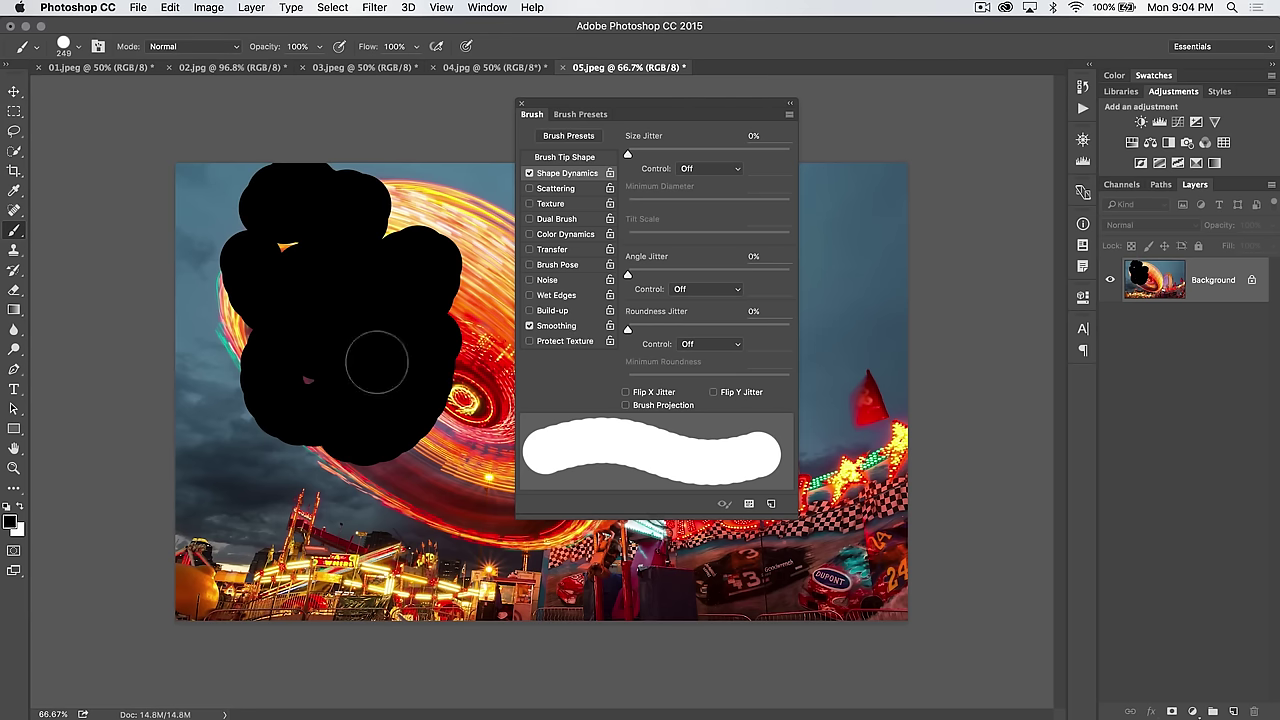
{"action": "key", "text": "ctrl+z"}
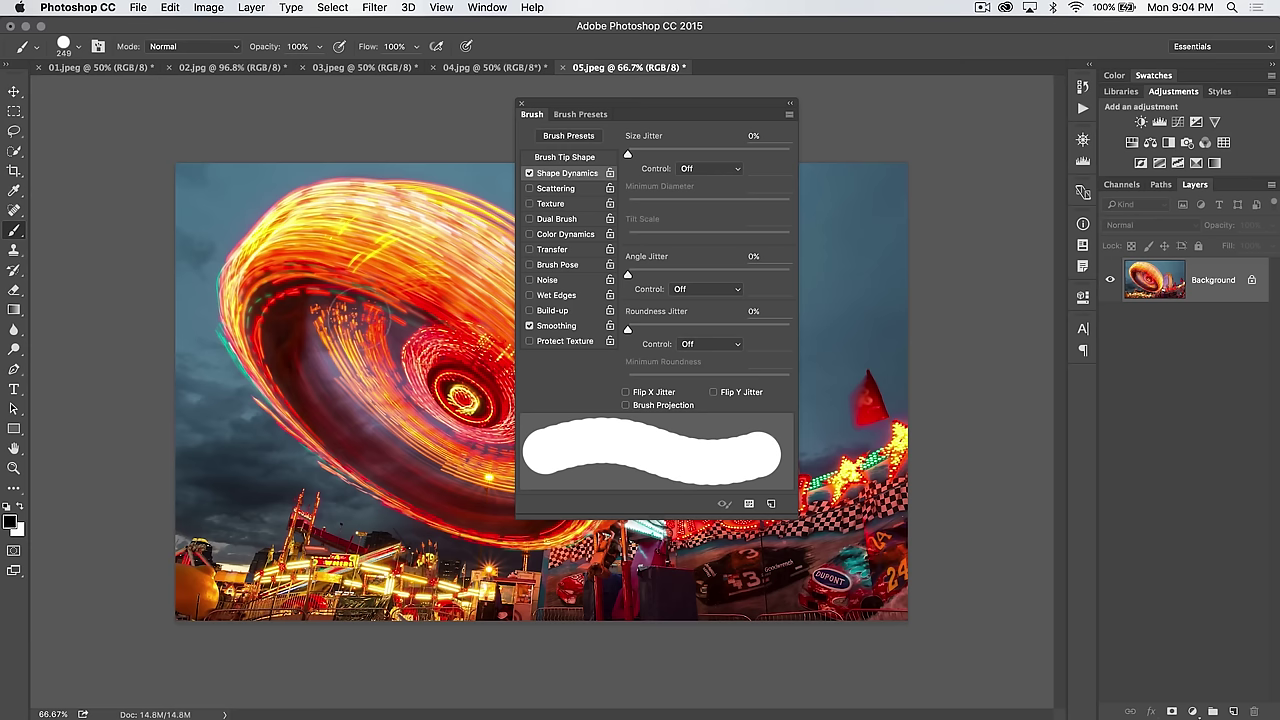
{"action": "left_click", "coordinate": [703, 170]}
{"action": "left_click", "coordinate": [708, 191]}
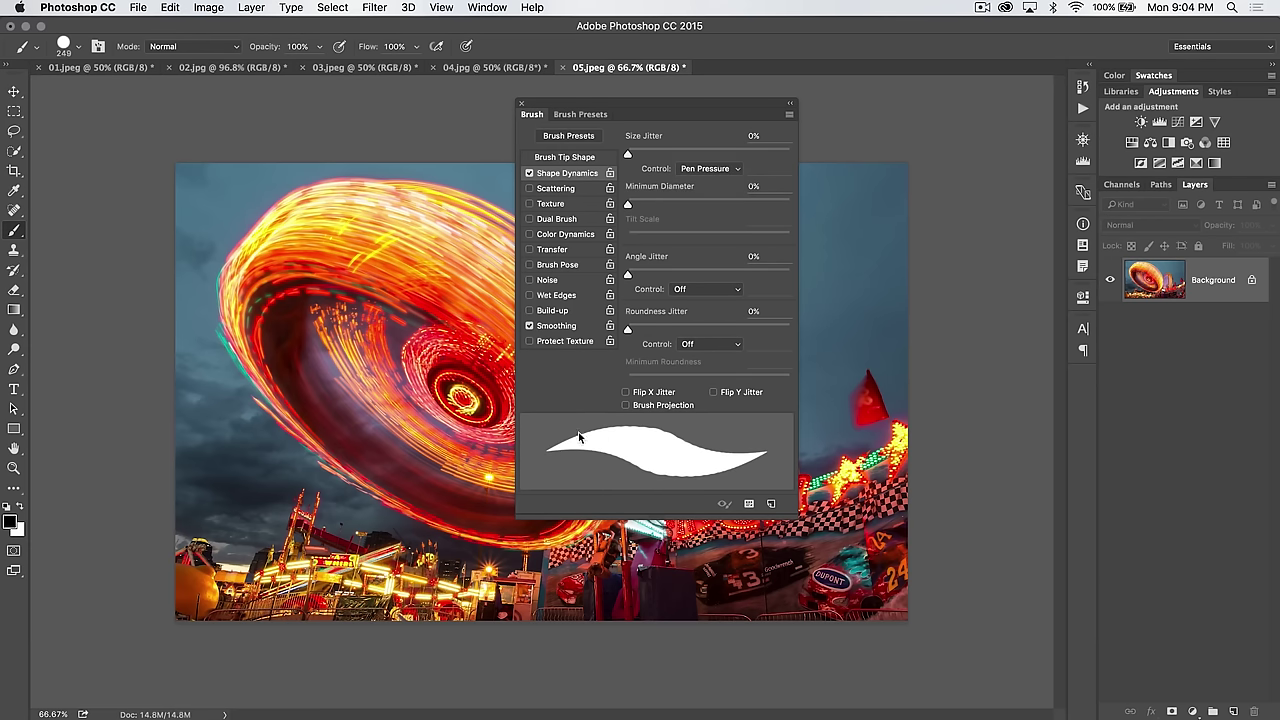
{"action": "left_click", "coordinate": [532, 114]}
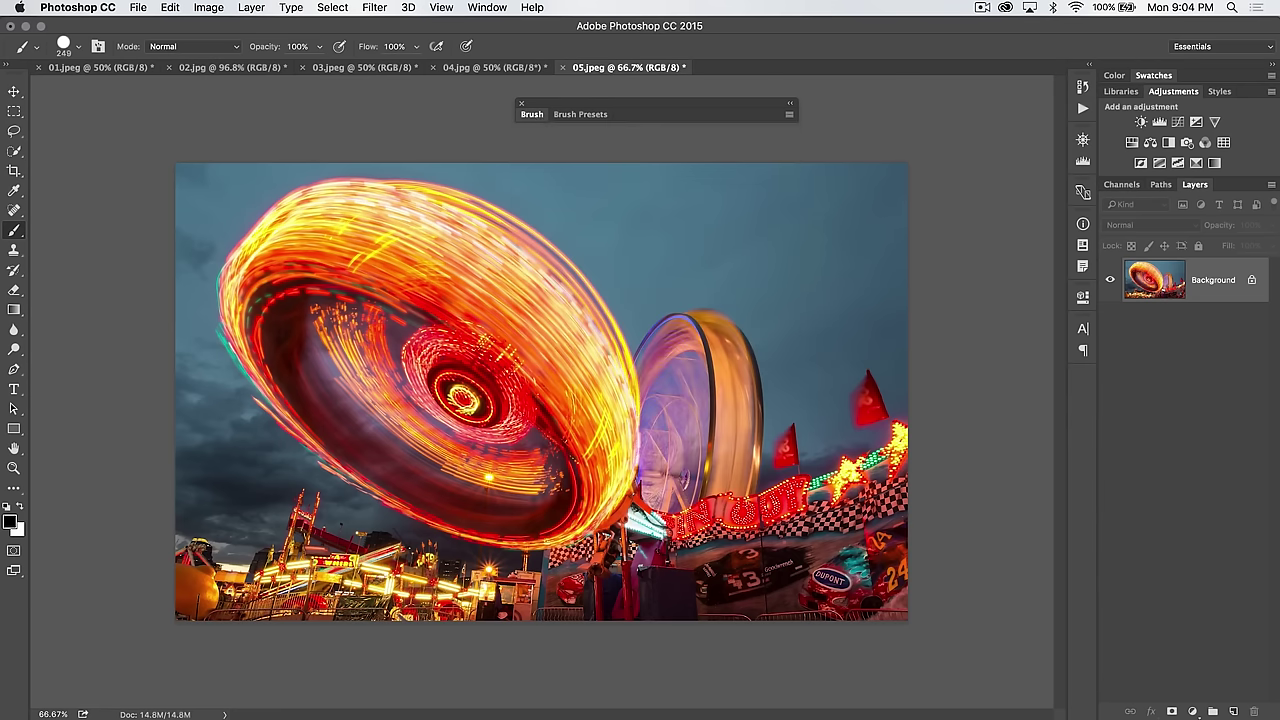
Step: Paint black pressure-varying strokes across the spinning wheel and lower left, undoing the last wavy one
{"action": "mouse_move", "coordinate": [270, 305]}
{"action": "left_mouse_down"}
{"action": "mouse_move", "coordinate": [527, 328]}
{"action": "mouse_move", "coordinate": [750, 370]}
{"action": "mouse_move", "coordinate": [650, 215]}
{"action": "mouse_move", "coordinate": [800, 400]}
{"action": "mouse_move", "coordinate": [410, 480]}
{"action": "mouse_move", "coordinate": [570, 525]}
{"action": "mouse_move", "coordinate": [745, 550]}
{"action": "mouse_move", "coordinate": [820, 497]}
{"action": "mouse_move", "coordinate": [815, 550]}
{"action": "mouse_move", "coordinate": [835, 585]}
{"action": "left_mouse_up"}
{"action": "mouse_move", "coordinate": [295, 392]}
{"action": "left_mouse_down"}
{"action": "mouse_move", "coordinate": [323, 429]}
{"action": "mouse_move", "coordinate": [570, 410]}
{"action": "left_mouse_up"}
{"action": "left_click_drag", "start_coordinate": [312, 272], "coordinate": [568, 338]}
{"action": "key", "text": "super+z"}
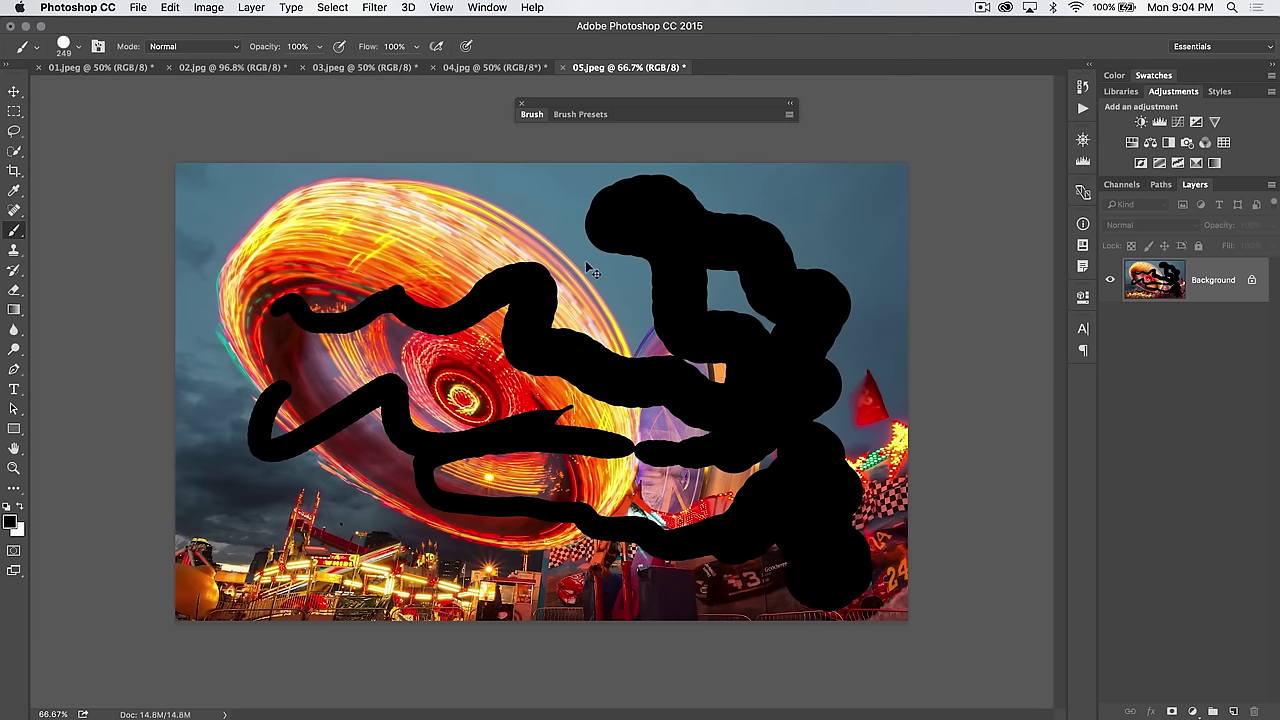
{"action": "left_click", "coordinate": [532, 116]}
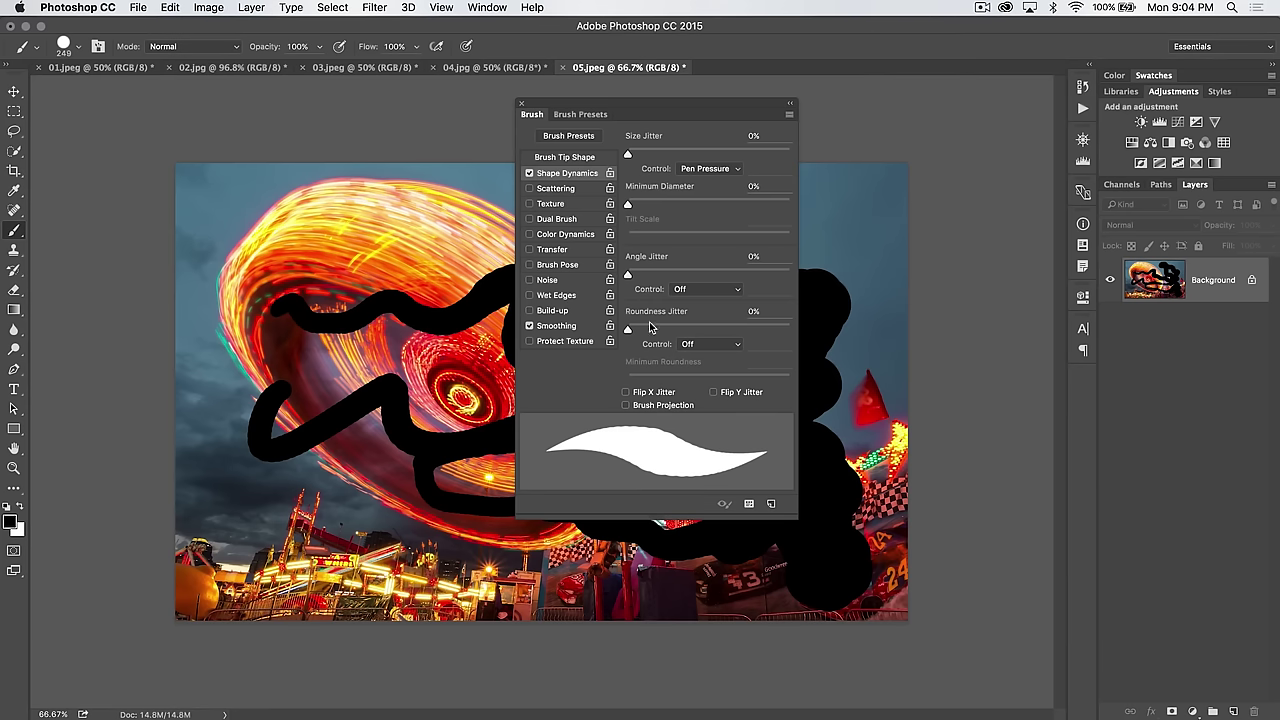
Step: Try 67% size jitter, then uncheck Shape Dynamics and close the Brush panel
{"action": "mouse_move", "coordinate": [631, 154]}
{"action": "left_mouse_down"}
{"action": "mouse_move", "coordinate": [740, 170]}
{"action": "mouse_move", "coordinate": [792, 159]}
{"action": "left_mouse_up"}
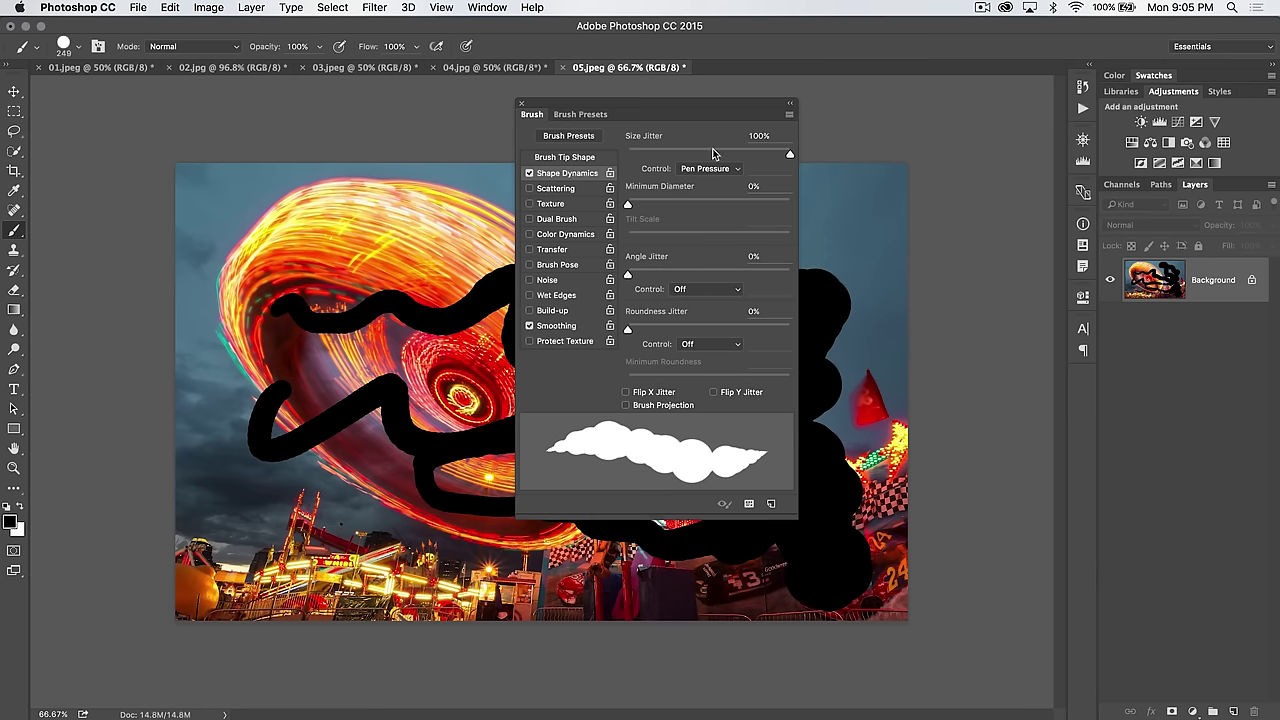
{"action": "left_click", "coordinate": [530, 173]}
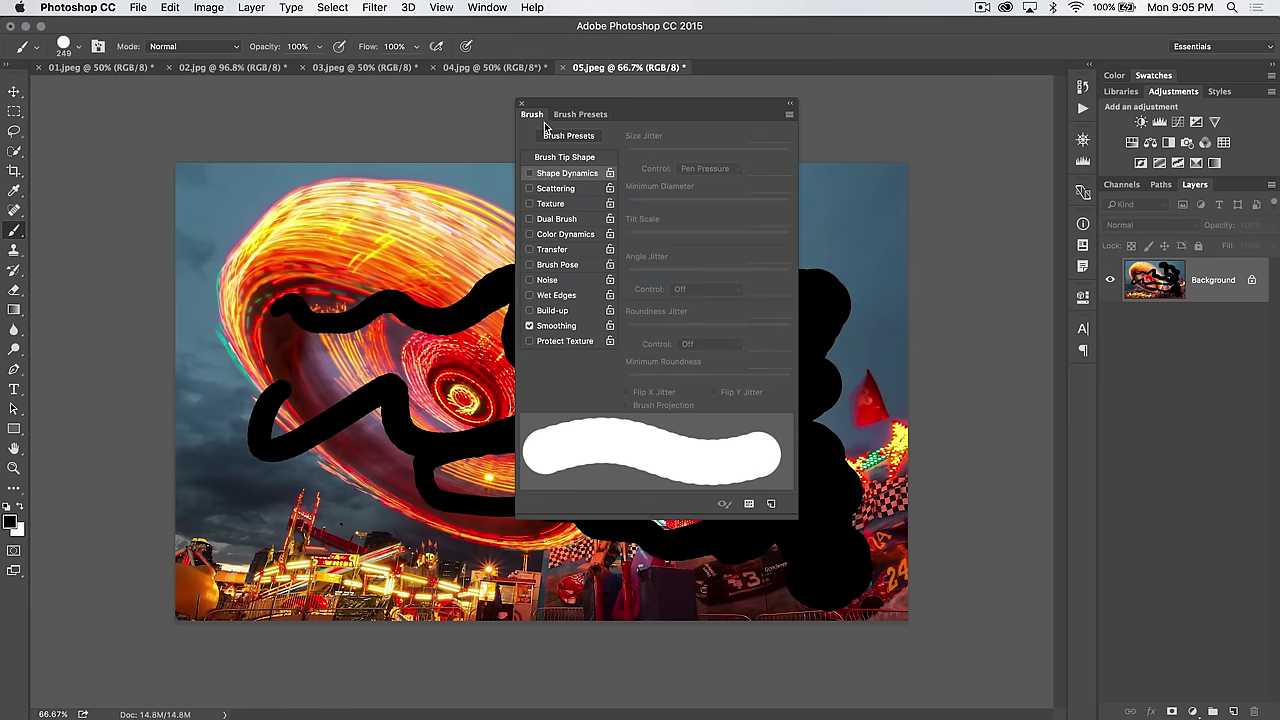
{"action": "double_click", "coordinate": [532, 114]}
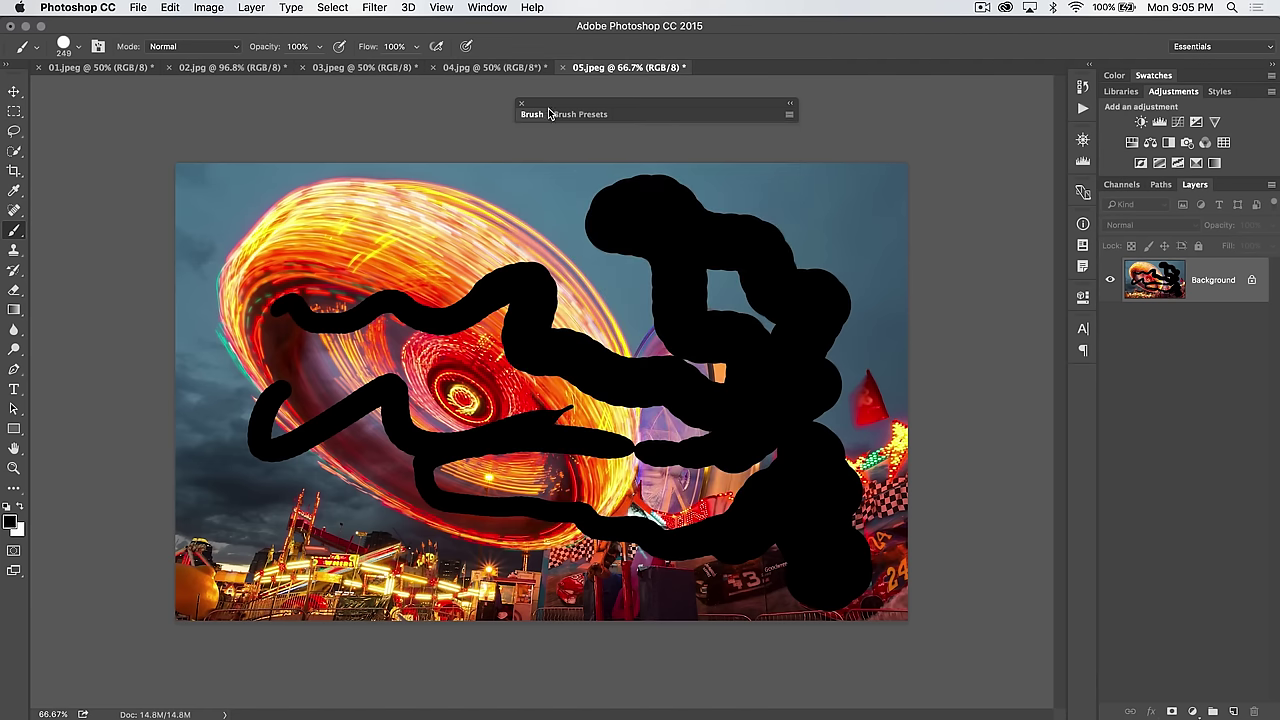
{"action": "left_click", "coordinate": [520, 104]}
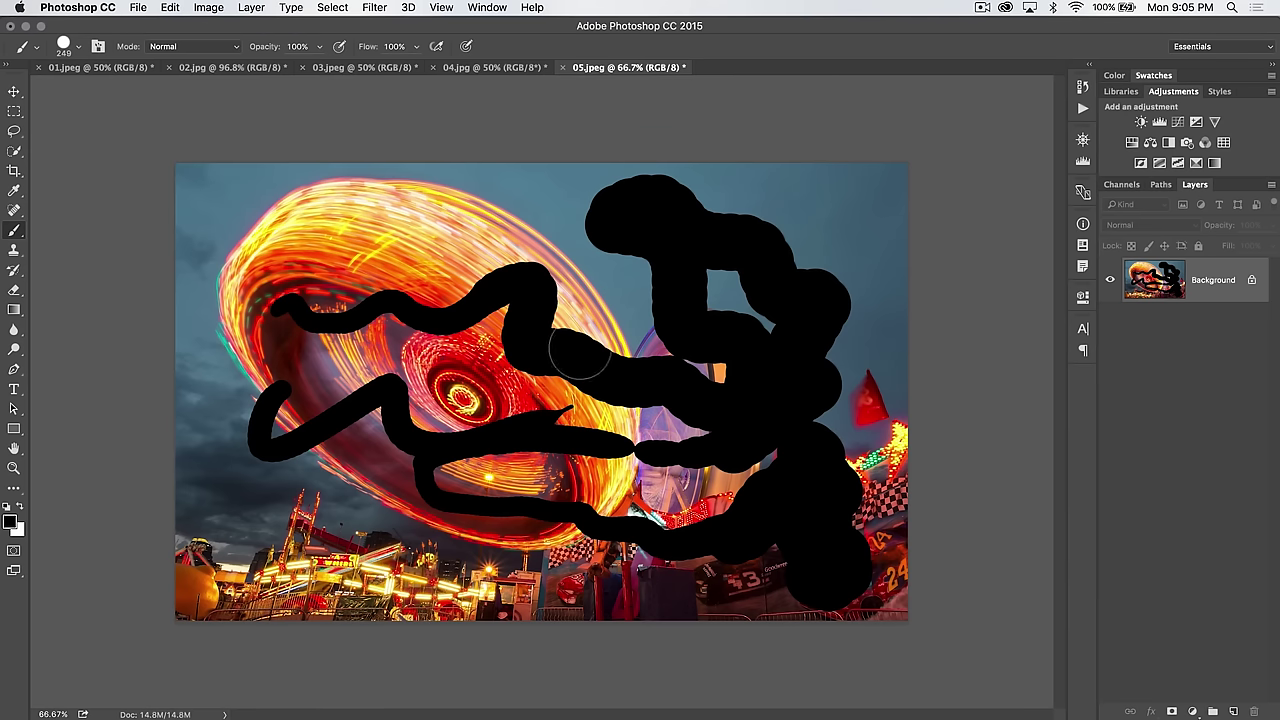